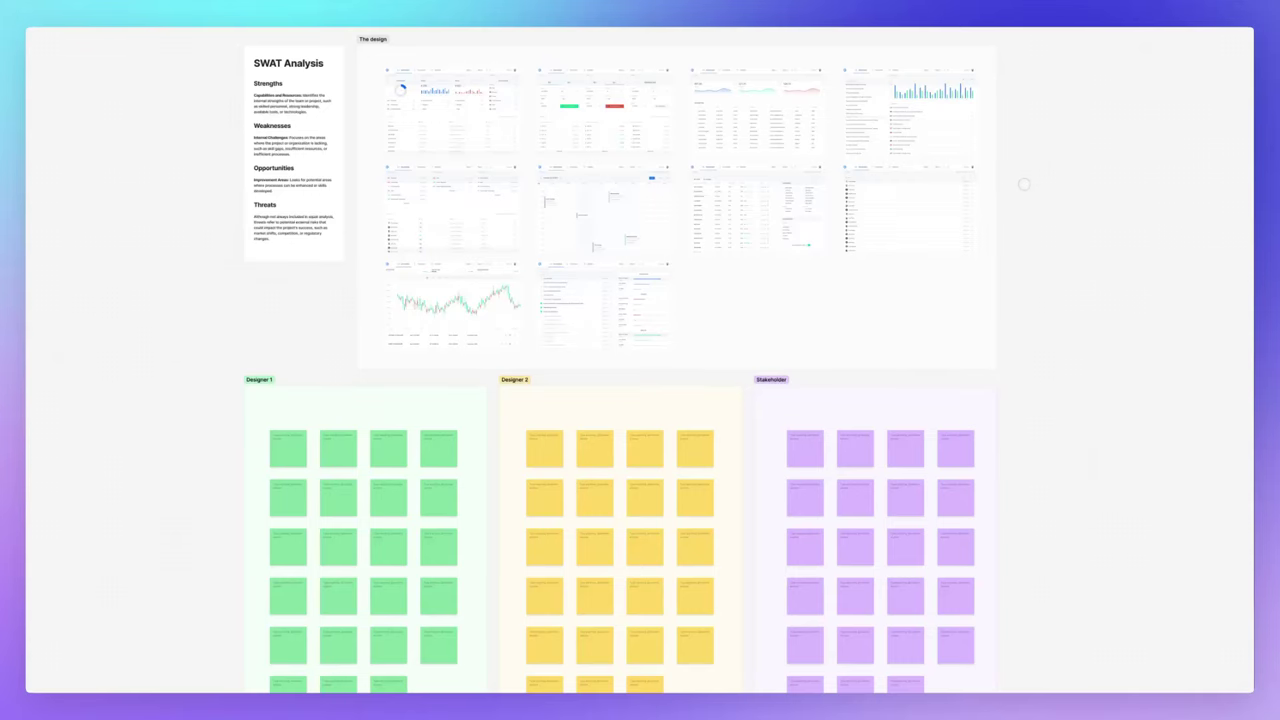
Read the SWAT Analysis card, covering its Strengths, Weaknesses, Opportunities and Threats descriptions.
scroll(1024, 184, "up", 1)
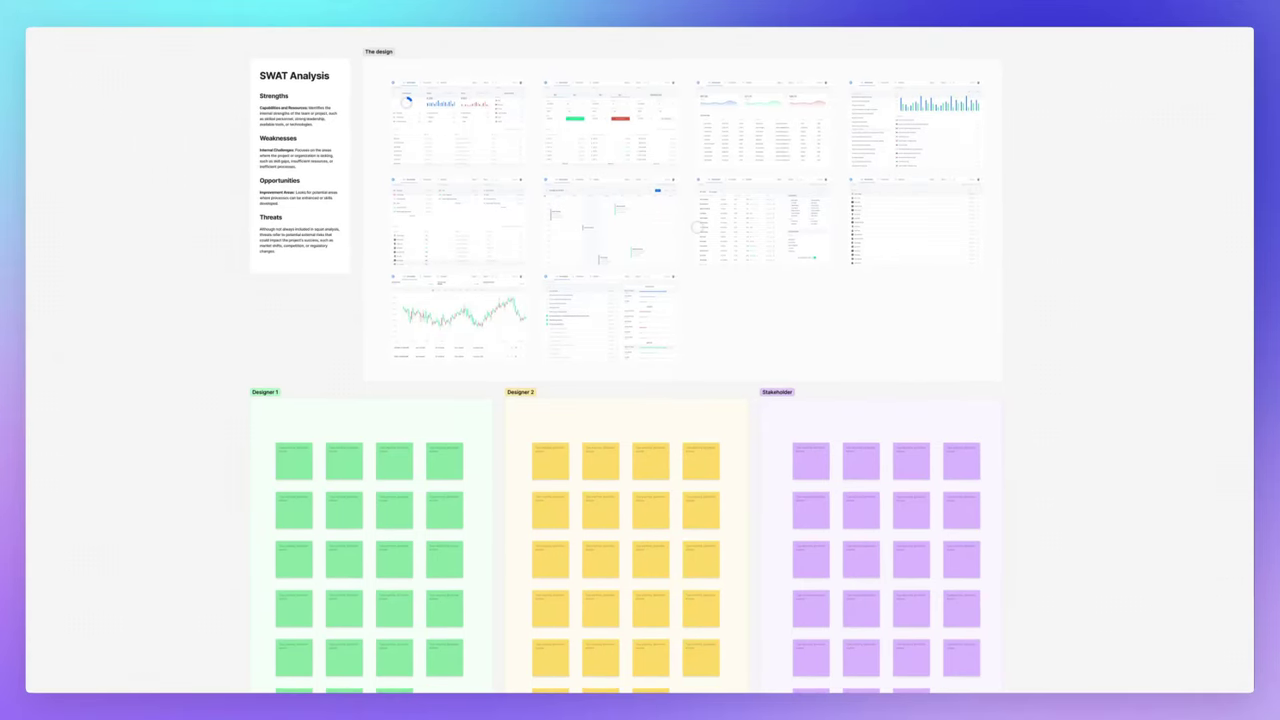
scroll(697, 227, "down", 3)
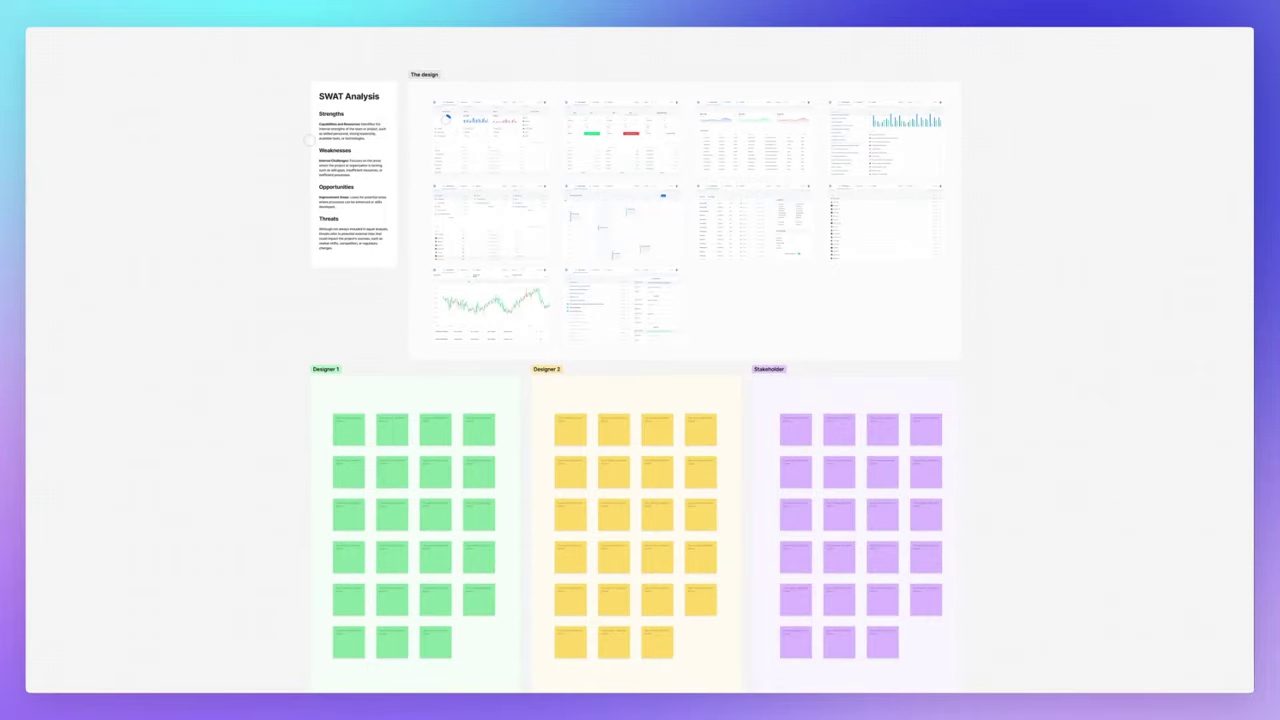
scroll(311, 139, "up", 5)
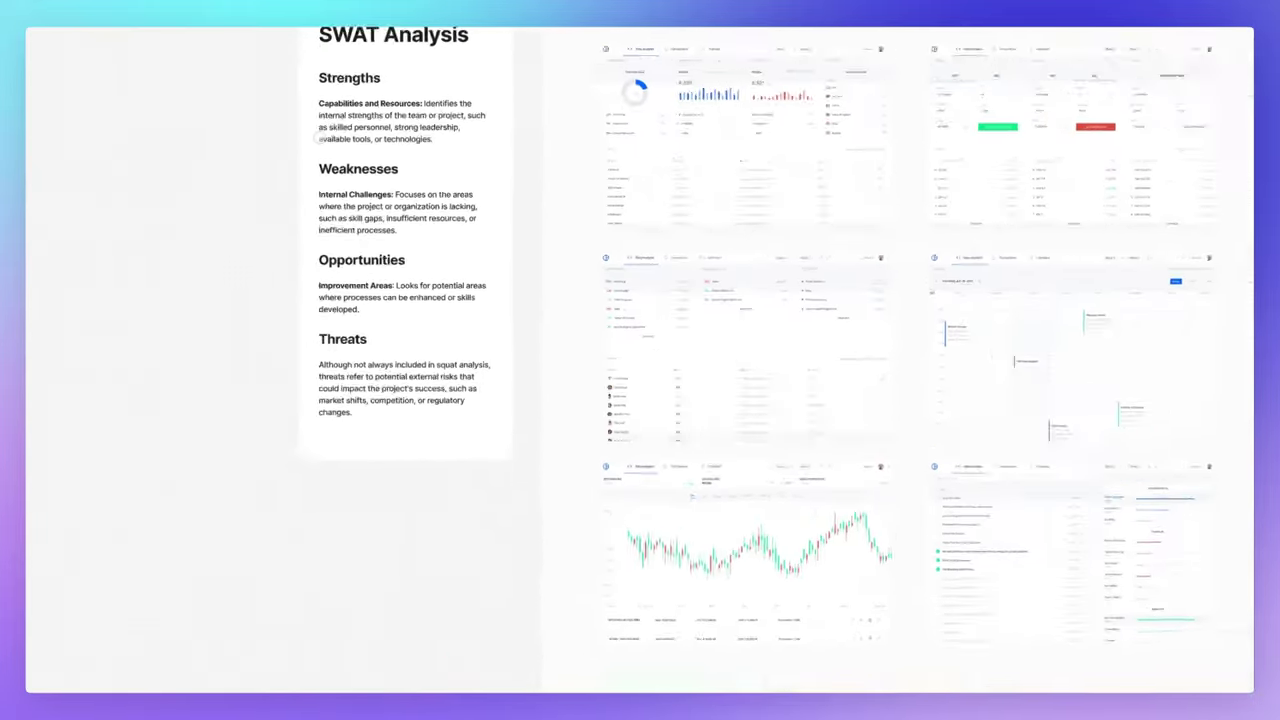
scroll(320, 139, "up", 1)
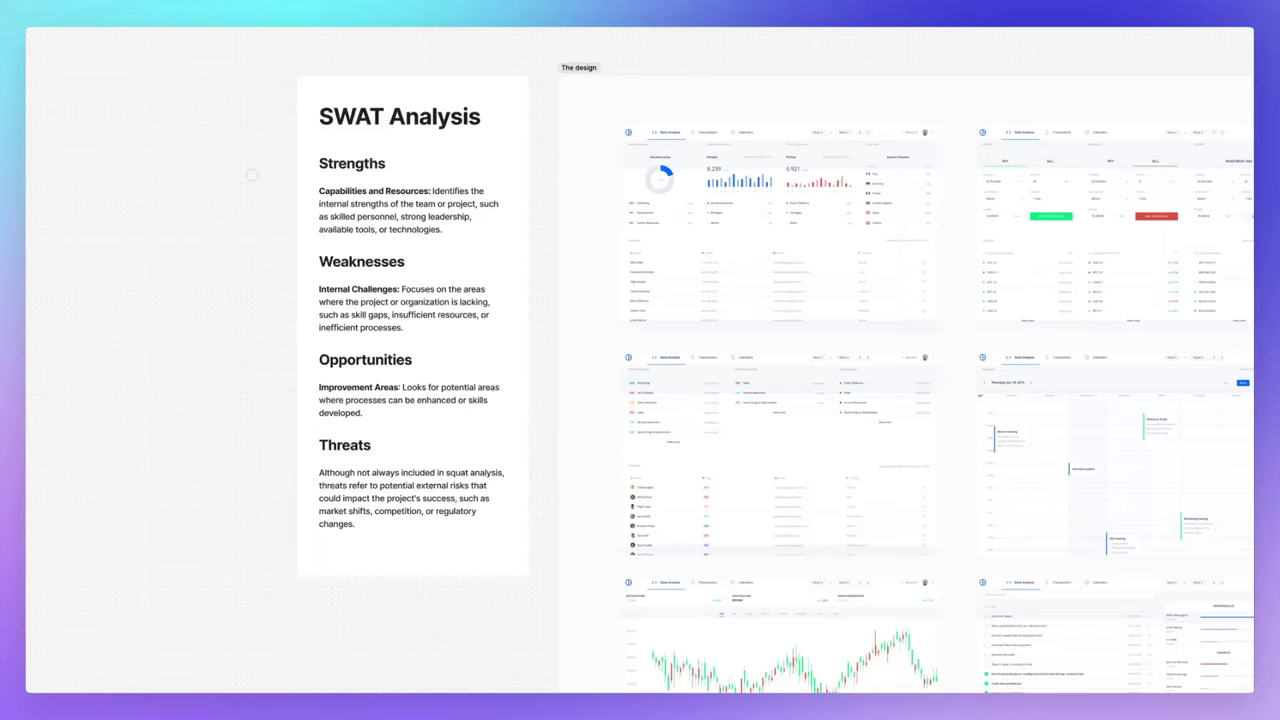
scroll(252, 174, "left", 3)
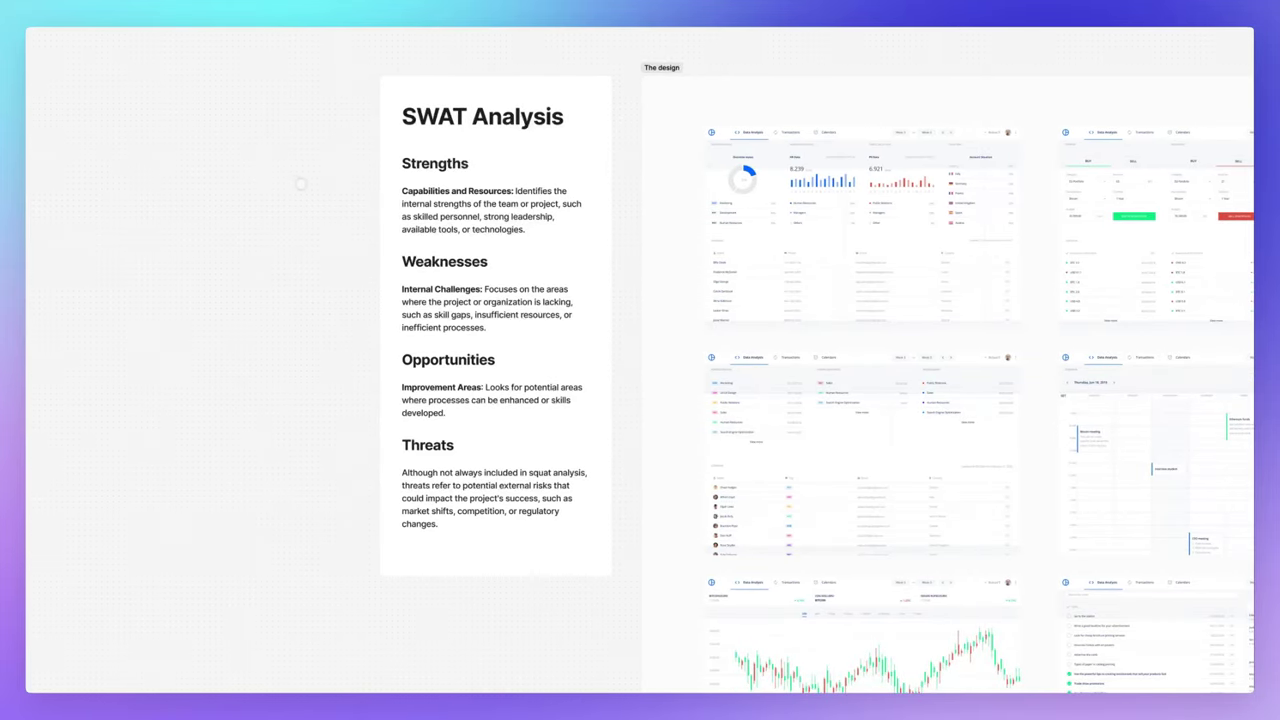
scroll(307, 186, "up", 2)
scroll(308, 186, "left", 1)
scroll(308, 186, "right", 1)
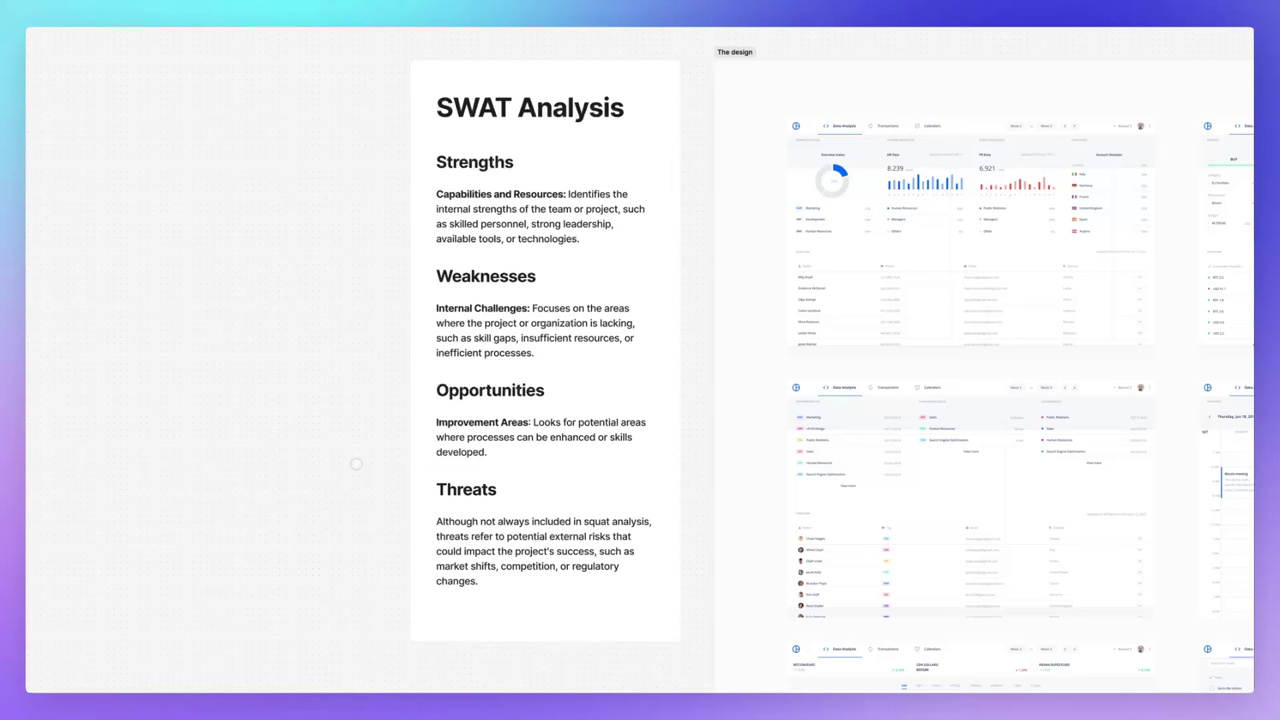
scroll(356, 464, "up", 1)
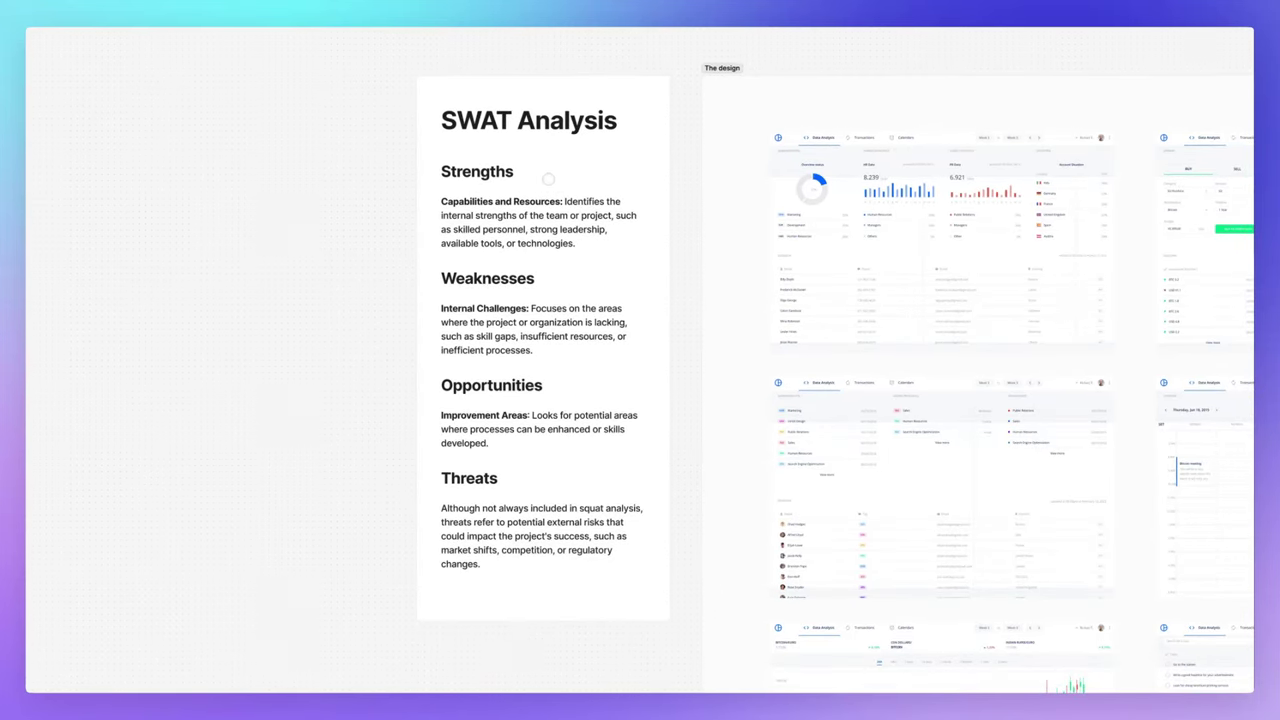
scroll(548, 179, "up", 1)
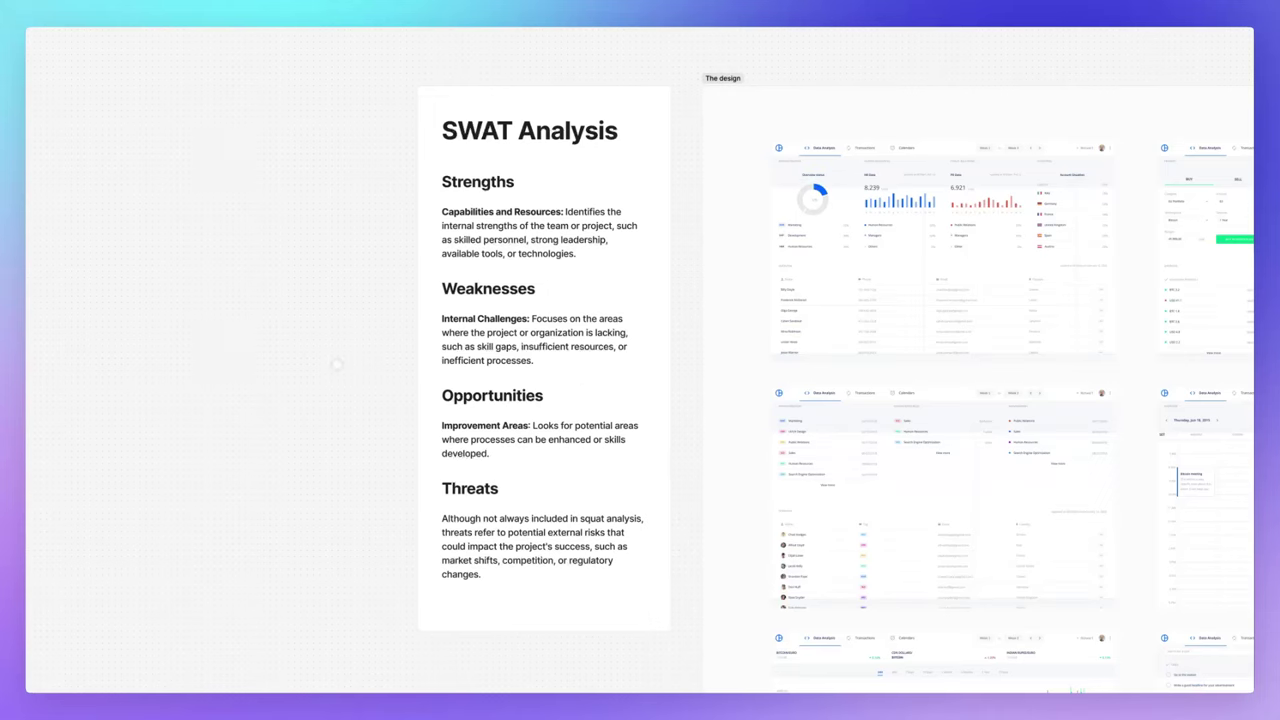
scroll(358, 253, "right", 1)
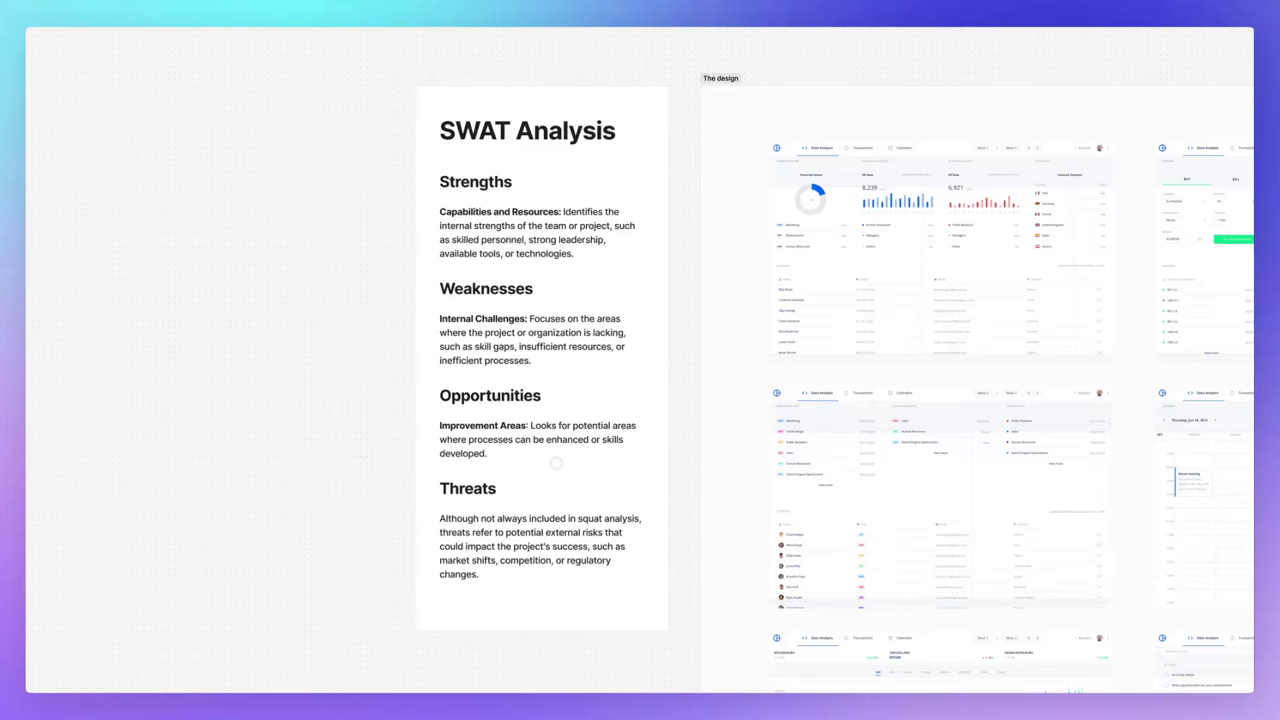
Examine the dashboard screens laid out in The design section beside the SWAT Analysis card.
scroll(556, 463, "down", 3)
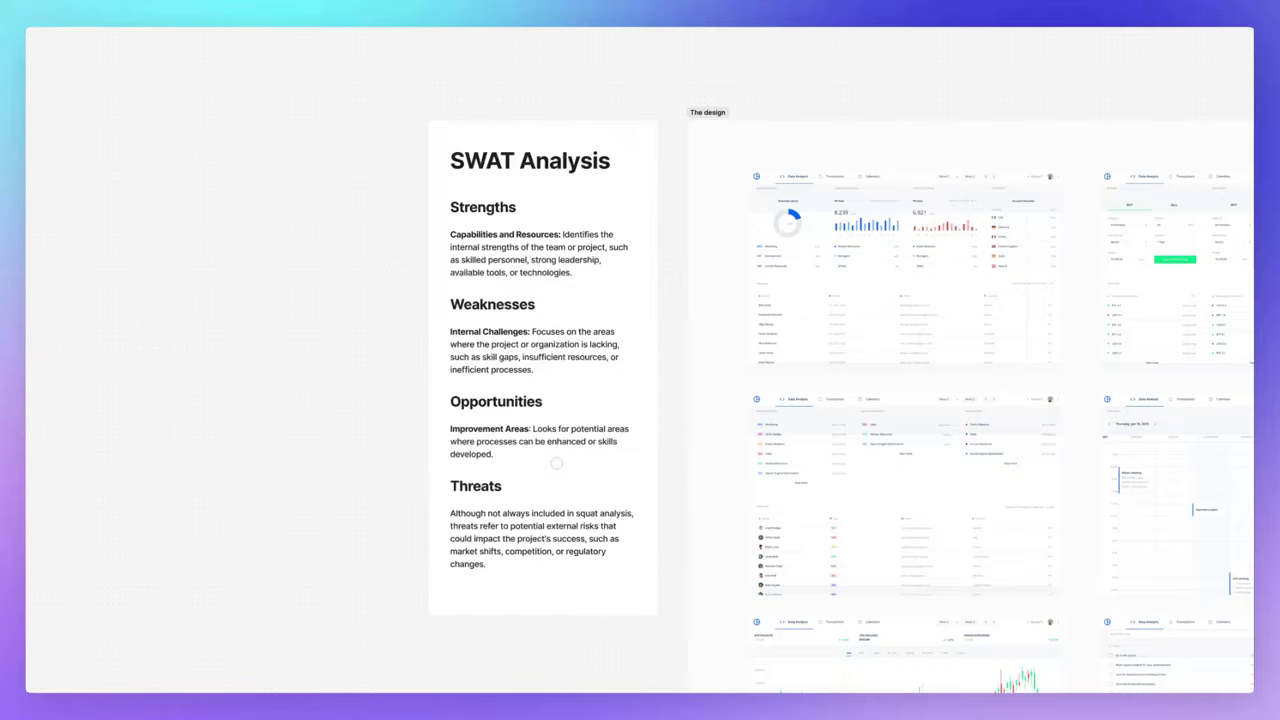
scroll(556, 463, "down", 5)
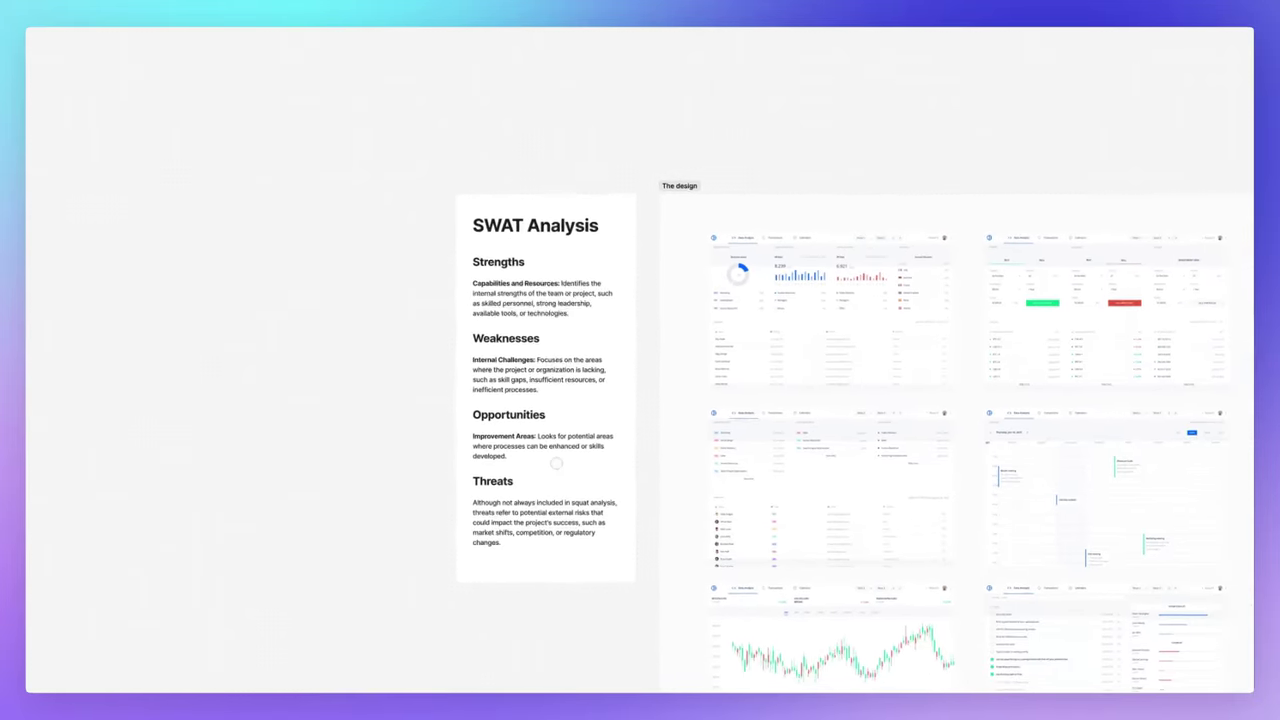
scroll(556, 463, "right", 5)
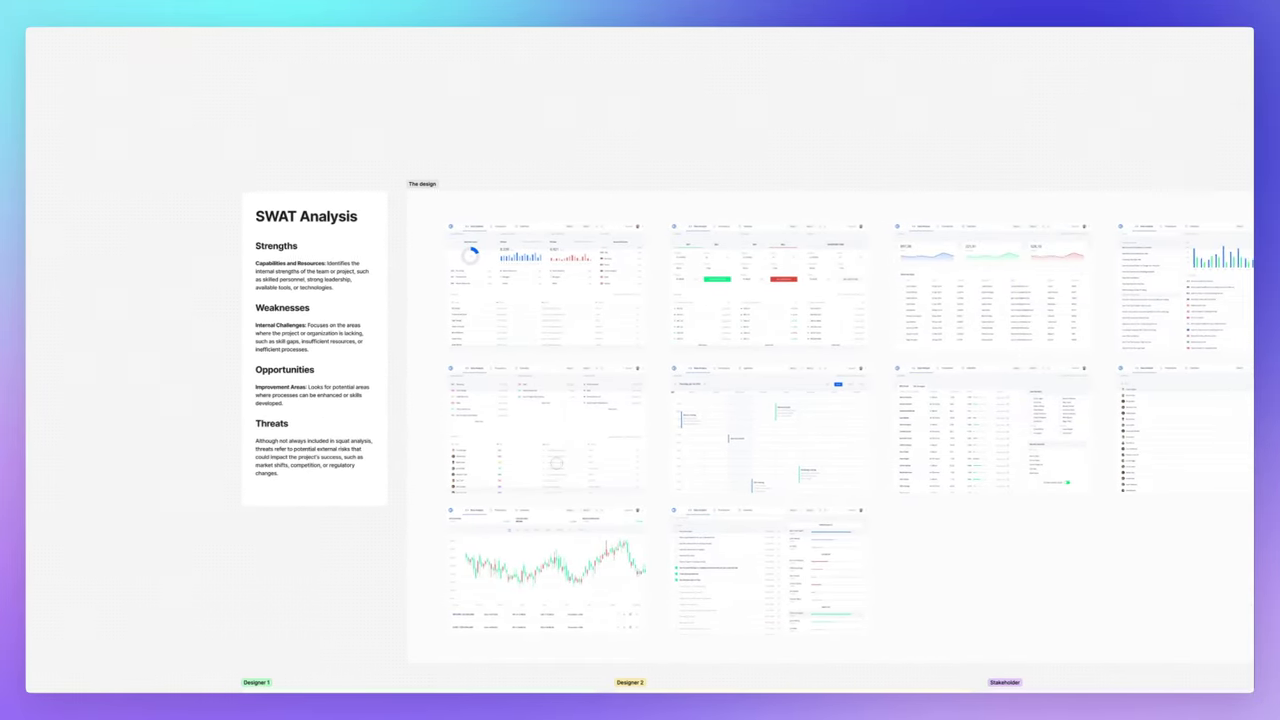
scroll(556, 463, "down", 2)
scroll(556, 463, "right", 2)
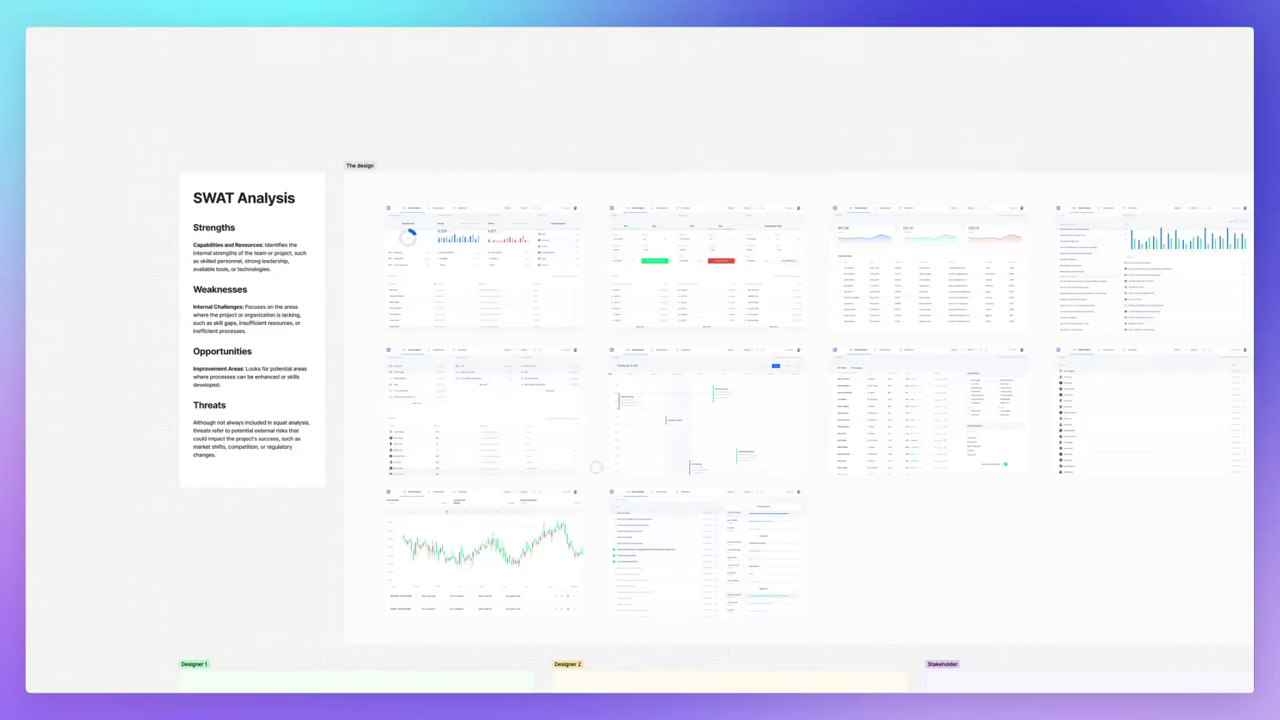
scroll(597, 467, "down", 2)
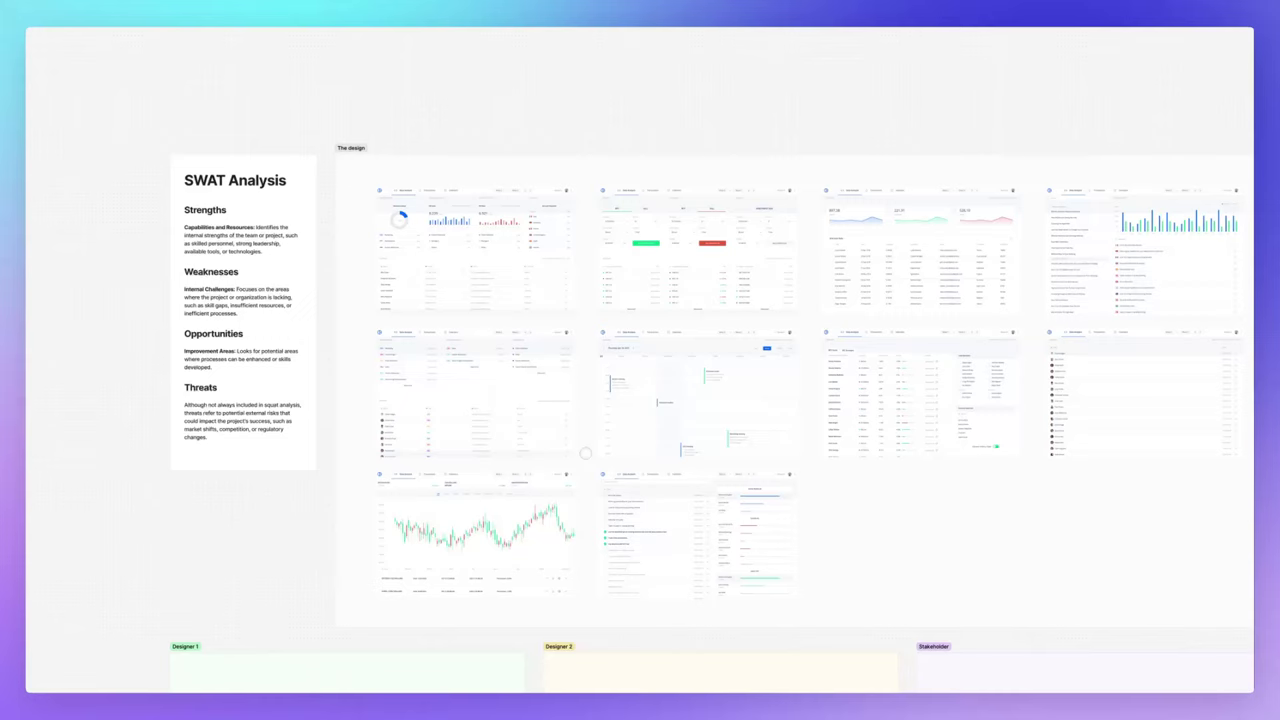
scroll(586, 454, "right", 1)
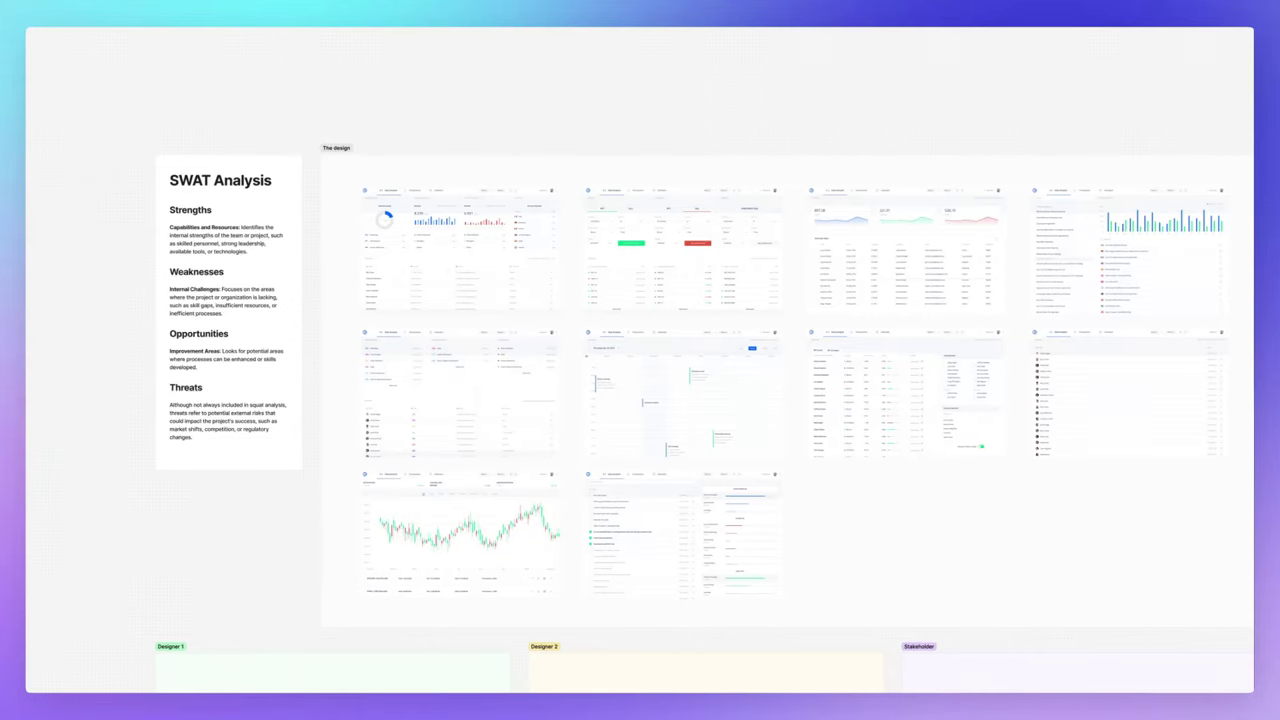
scroll(702, 287, "right", 1)
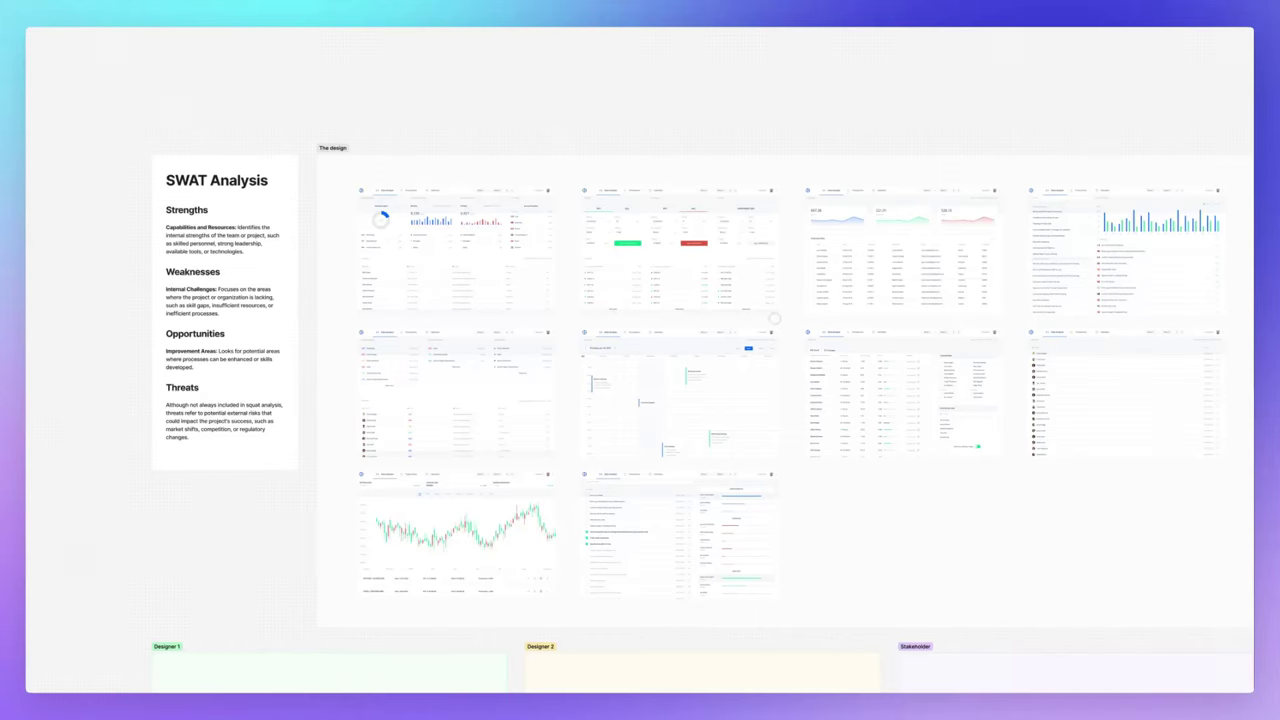
scroll(783, 315, "down", 1)
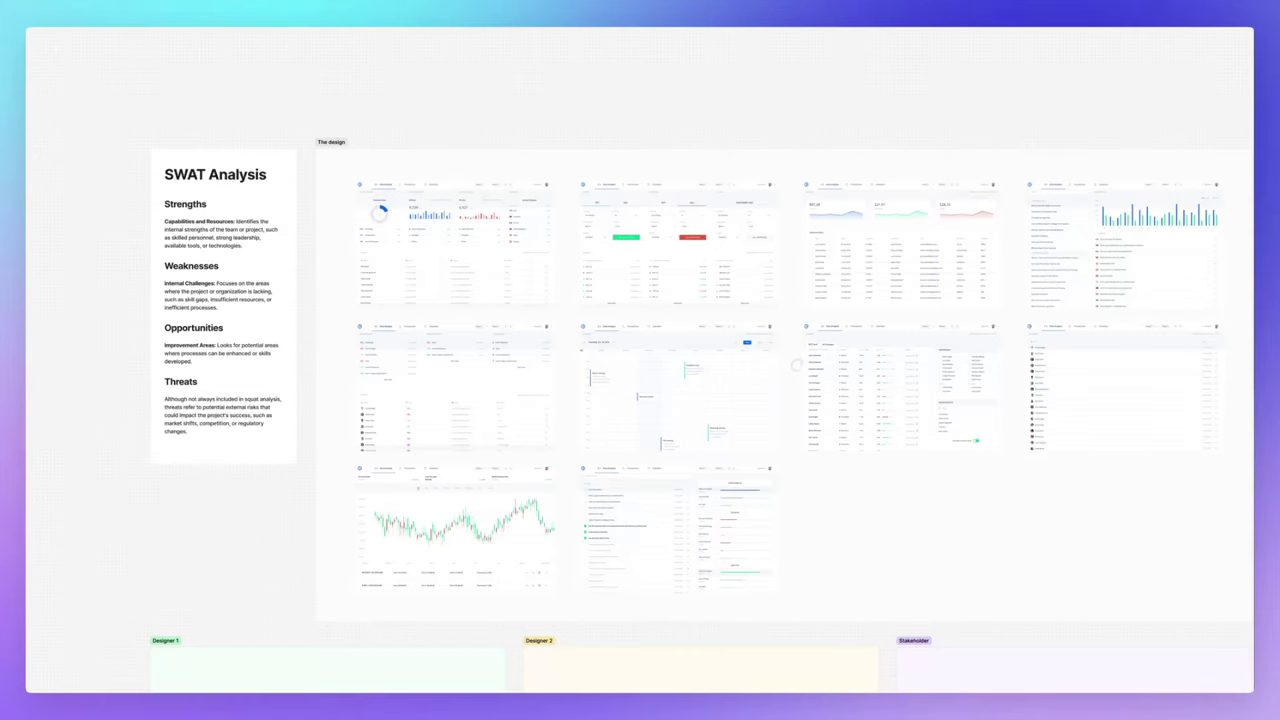
scroll(791, 388, "right", 2)
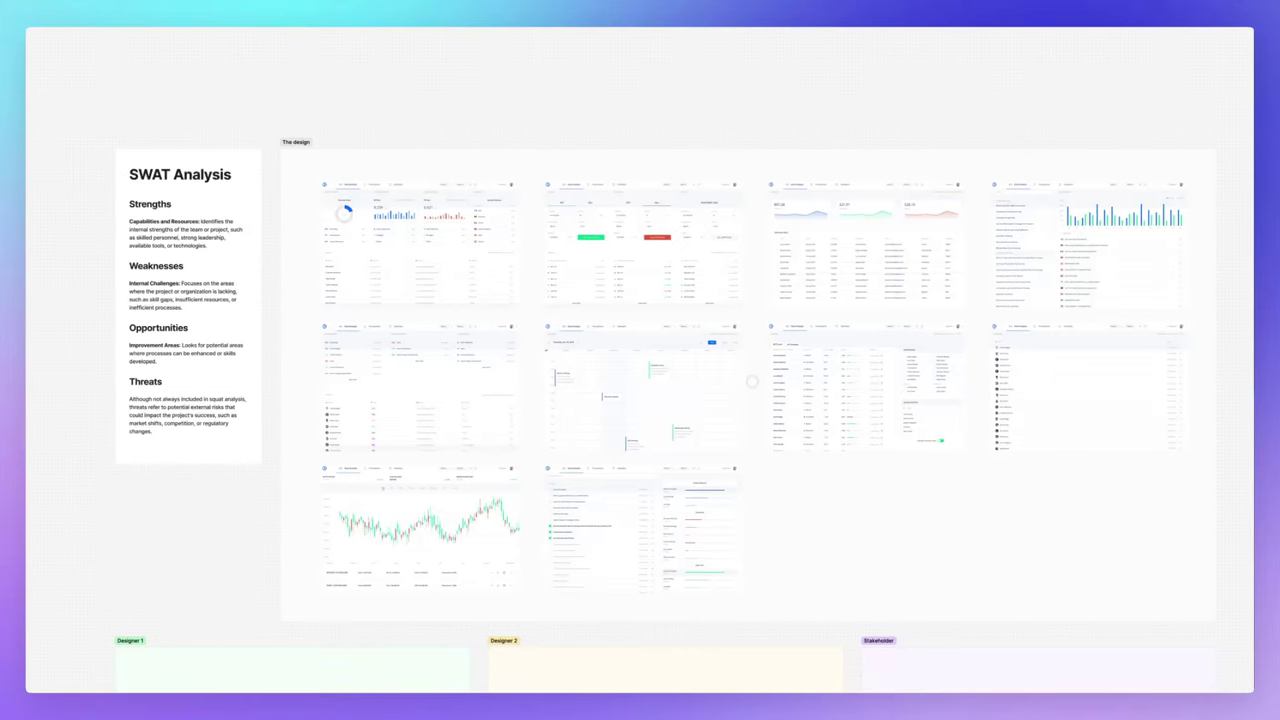
scroll(750, 387, "down", 3)
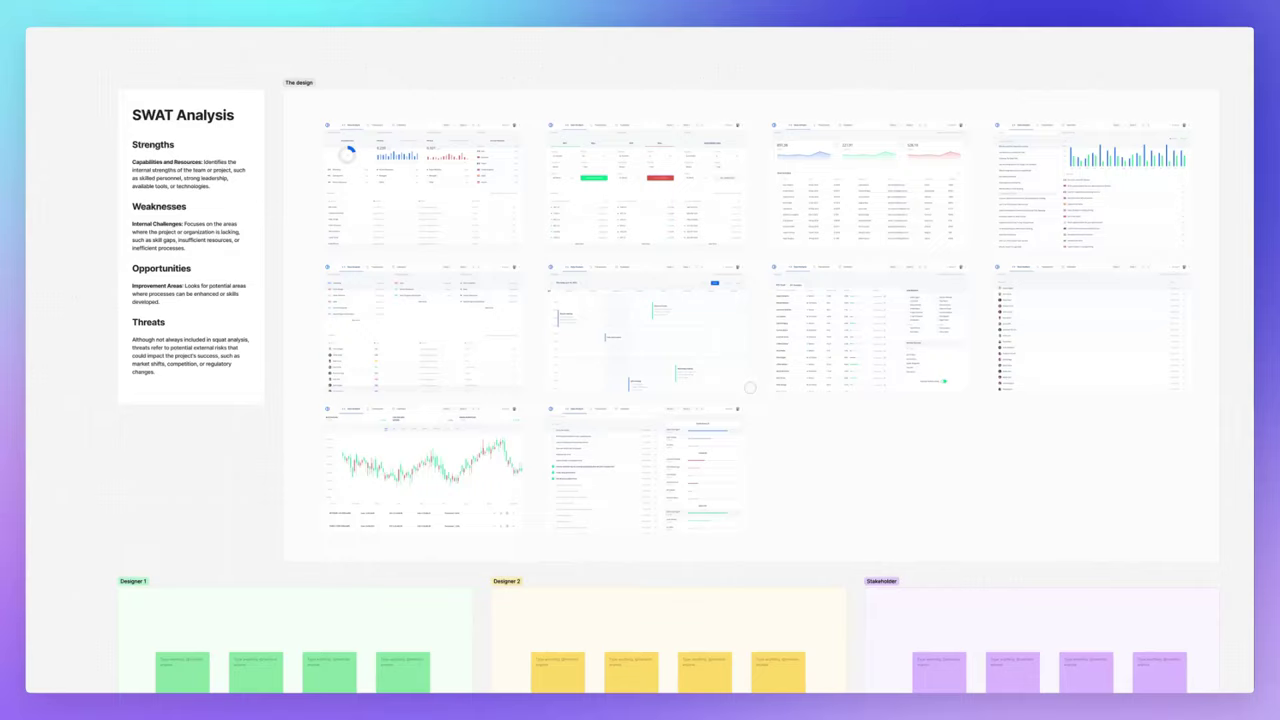
scroll(745, 392, "up", 2)
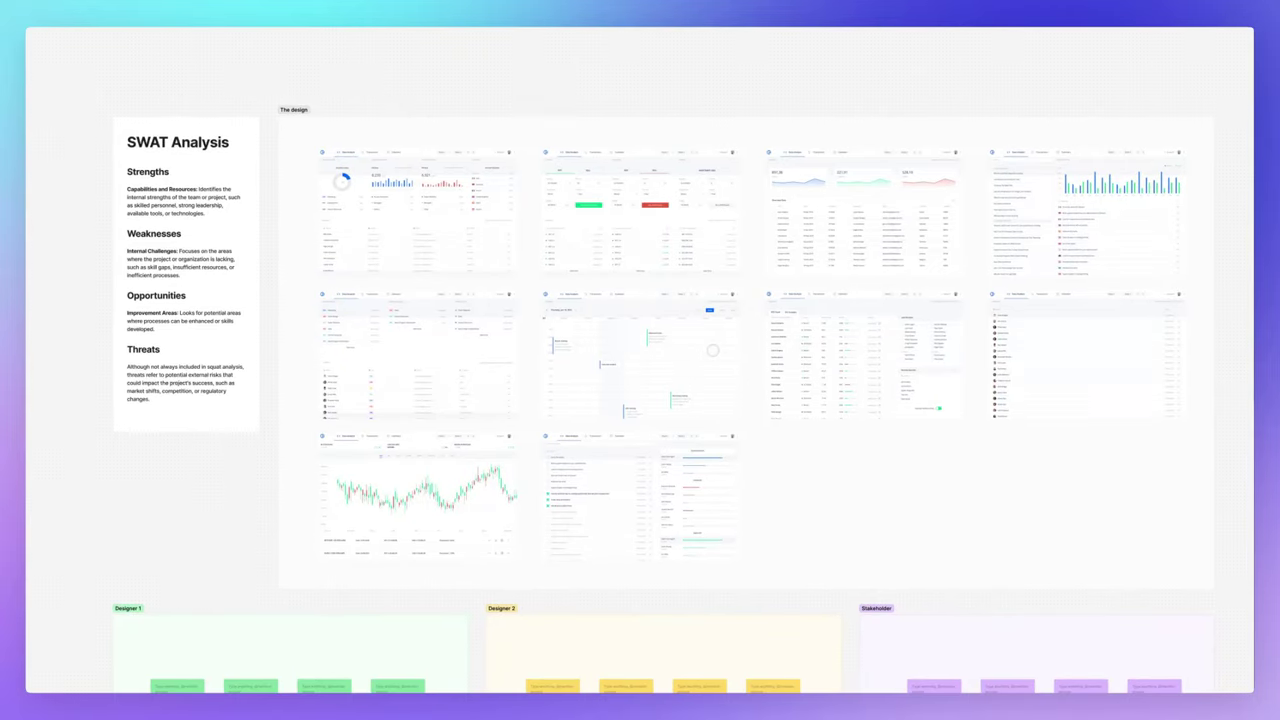
scroll(712, 353, "down", 3)
scroll(712, 353, "left", 1)
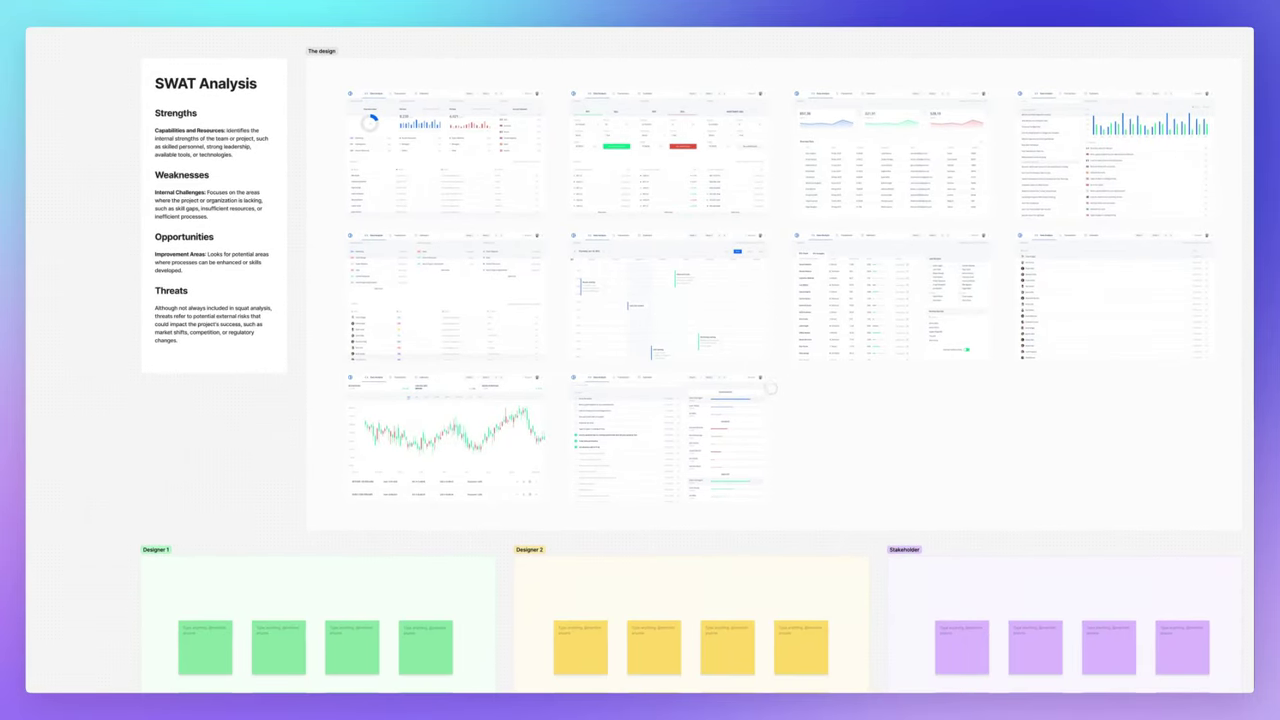
Examine the sticky-note sections for Designer 1, Designer 2 and Stakeholder below The design section.
scroll(782, 375, "down", 2)
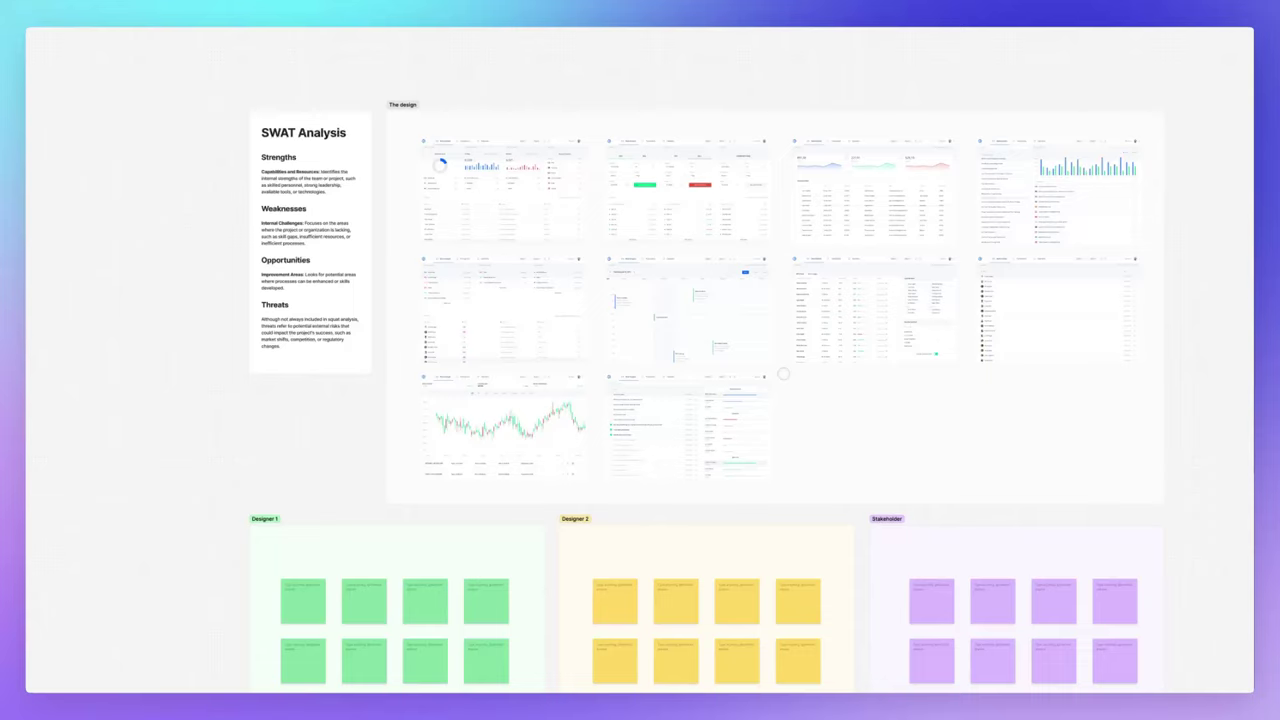
scroll(782, 375, "down", 3)
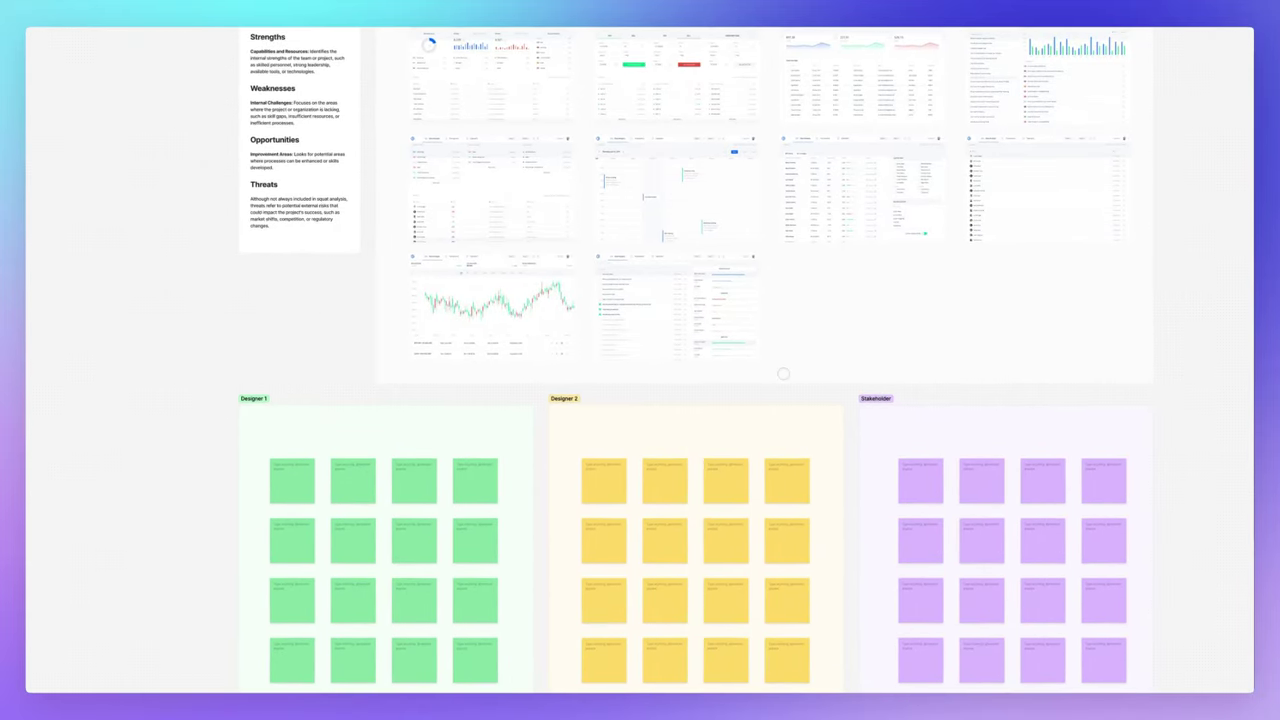
scroll(783, 374, "down", 5)
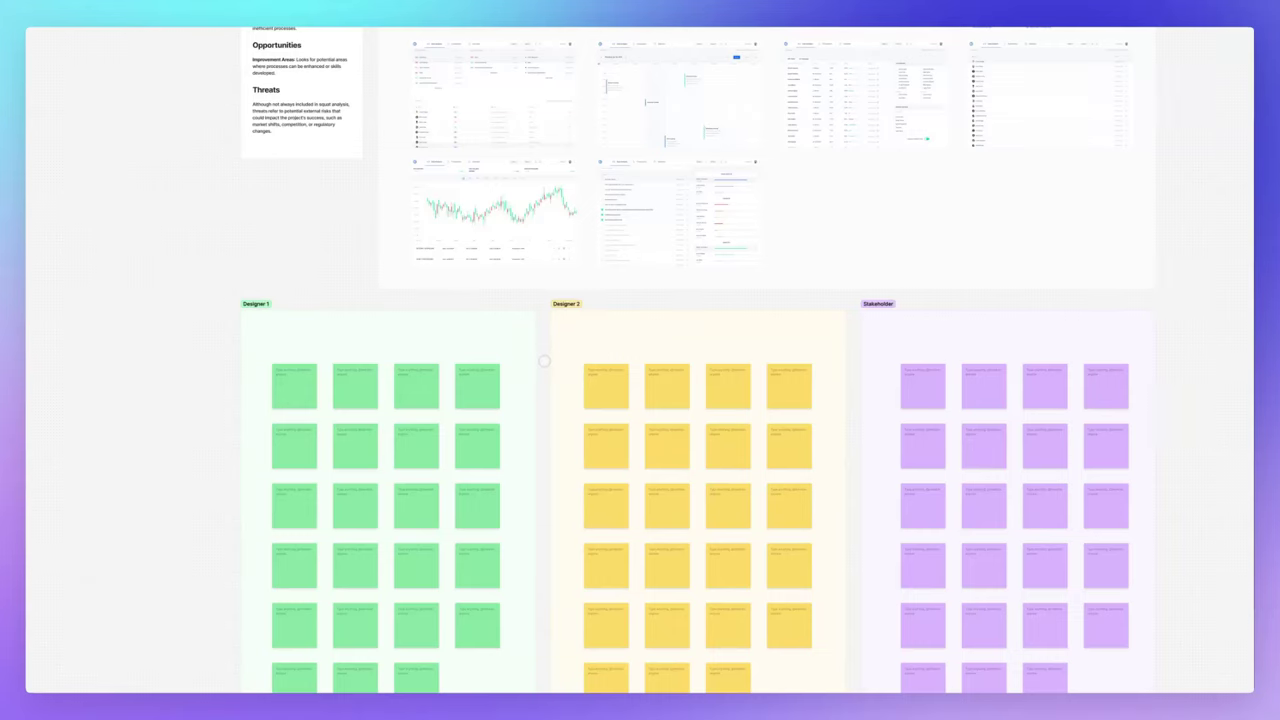
scroll(544, 360, "down", 3)
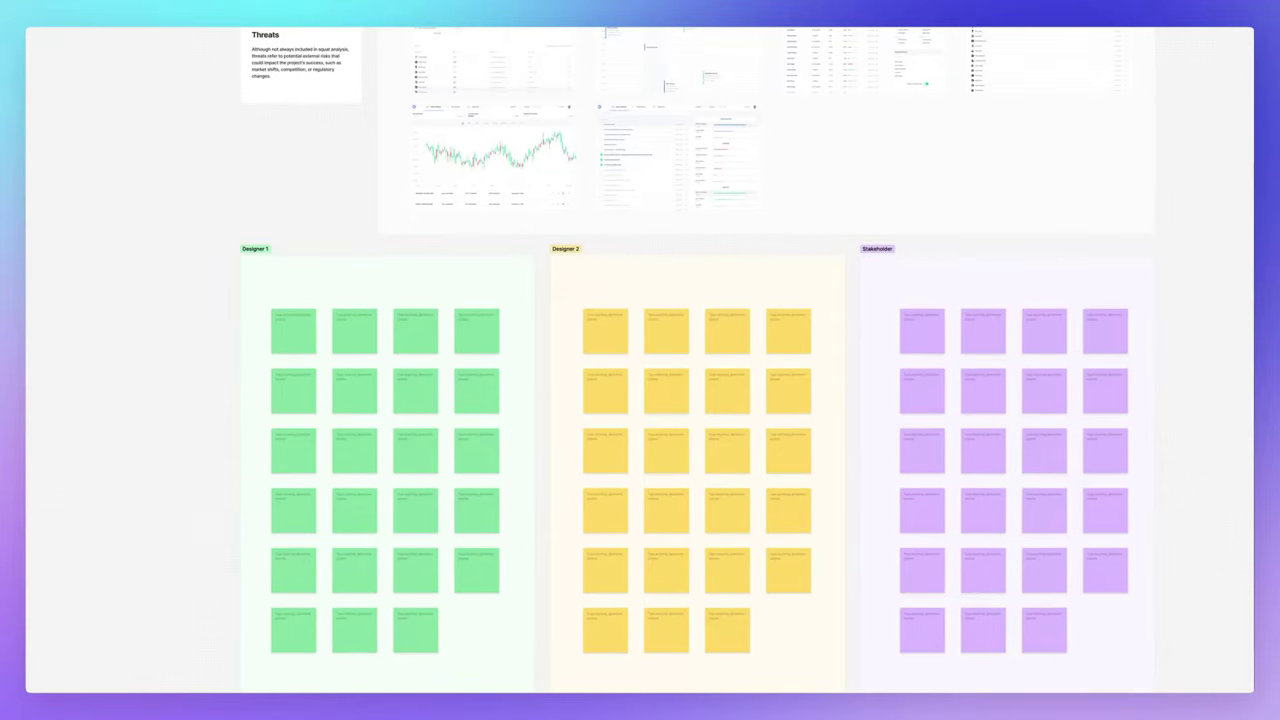
scroll(566, 271, "right", 1)
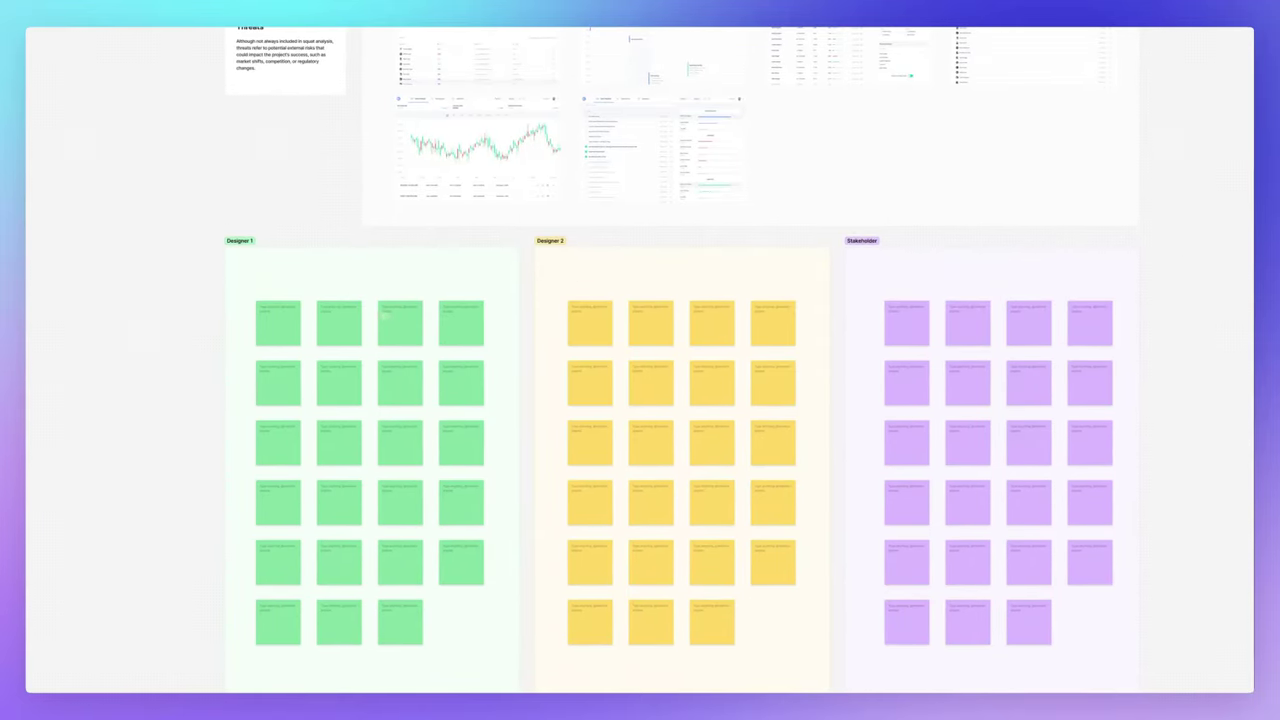
scroll(355, 273, "right", 1)
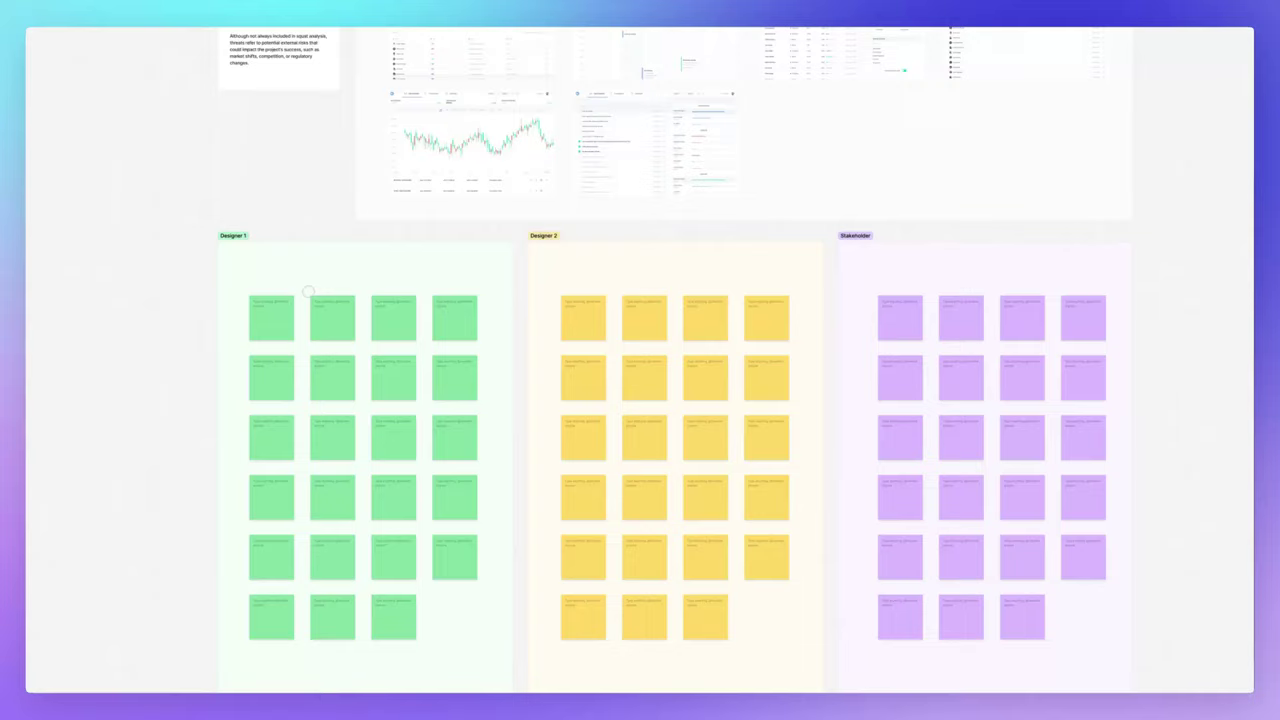
scroll(308, 291, "up", 1)
scroll(310, 291, "down", 2)
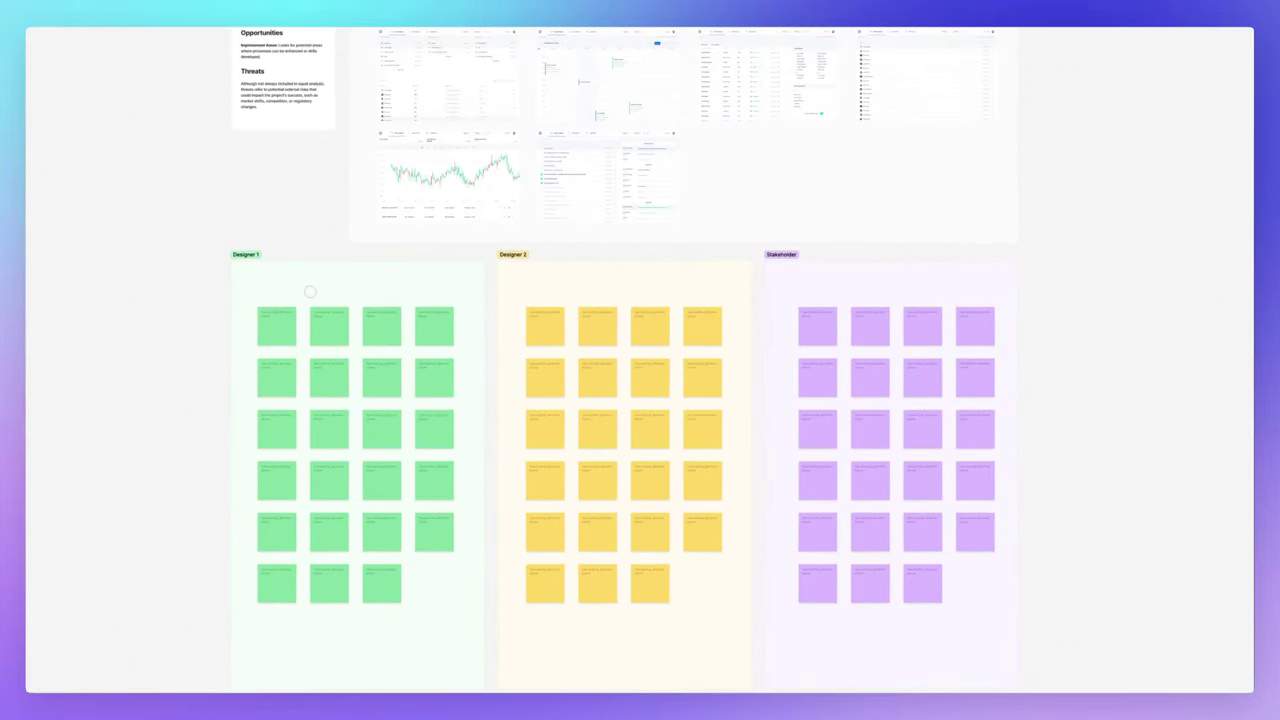
Move all dashboard screens except the first out of The design section onto the empty canvas beside it.
scroll(310, 291, "up", 5)
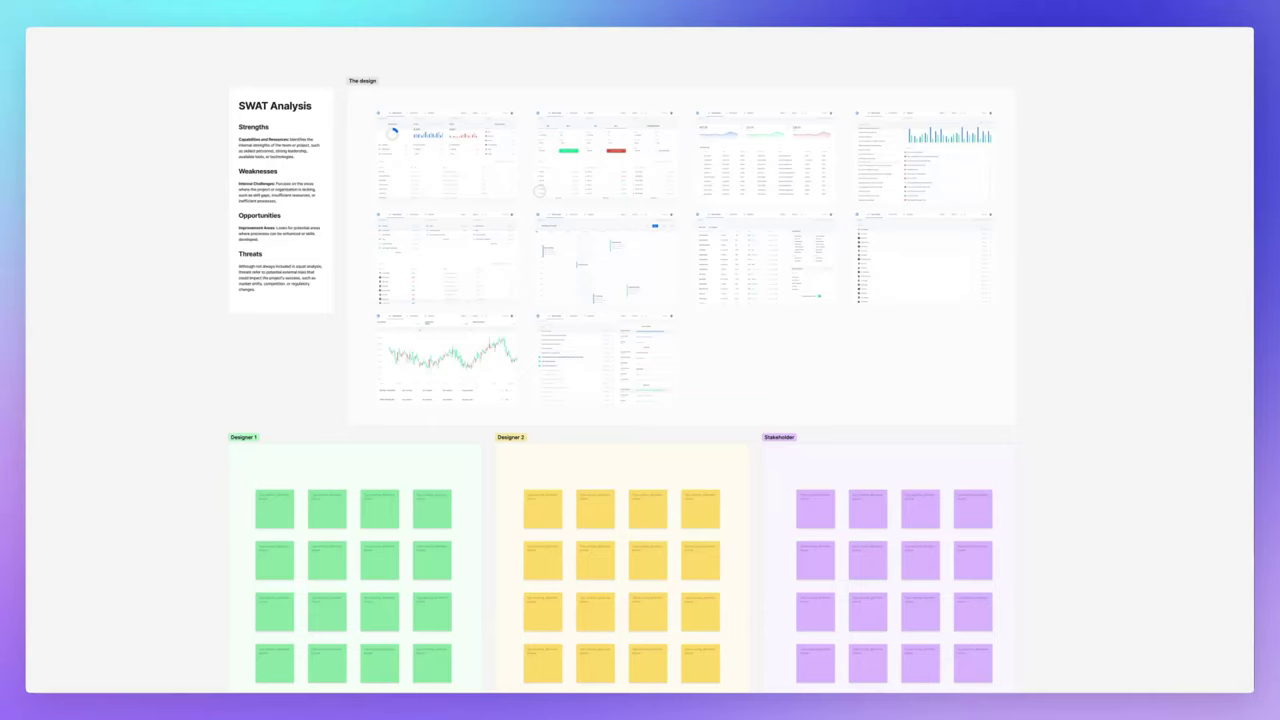
scroll(535, 239, "down", 3)
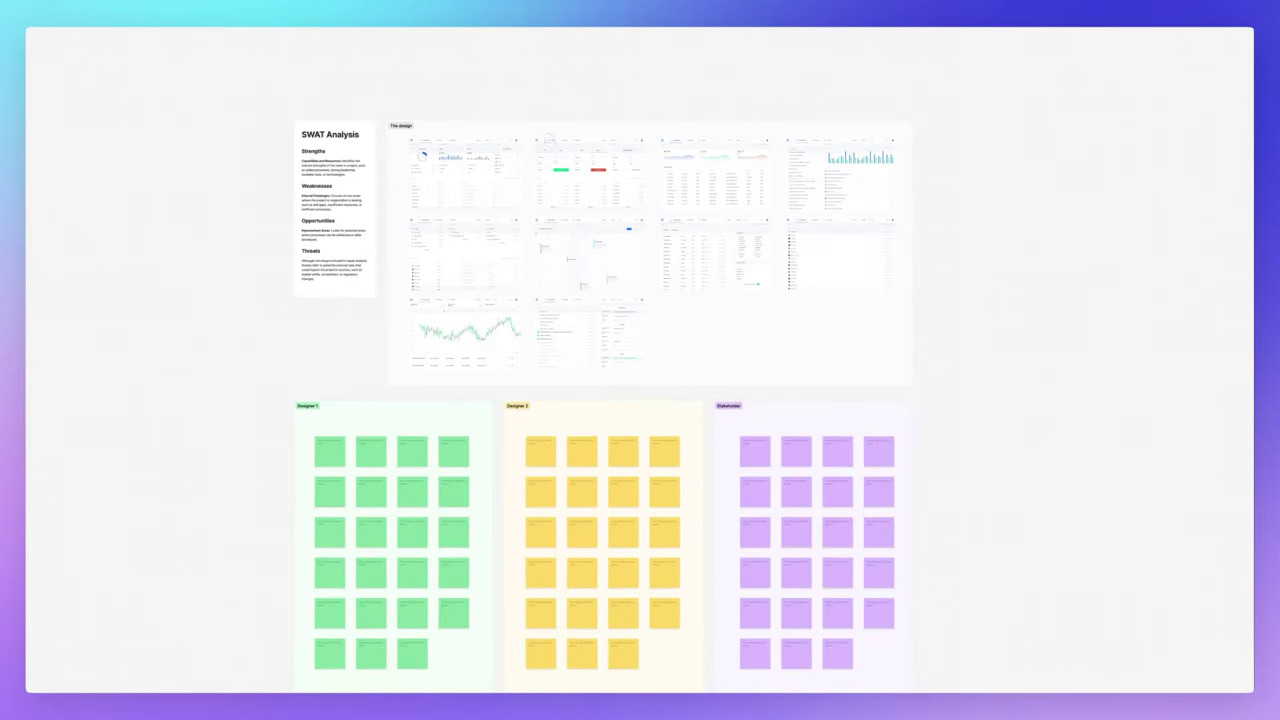
left_click_drag(534, 128, 938, 384)
key("ctrl+a")
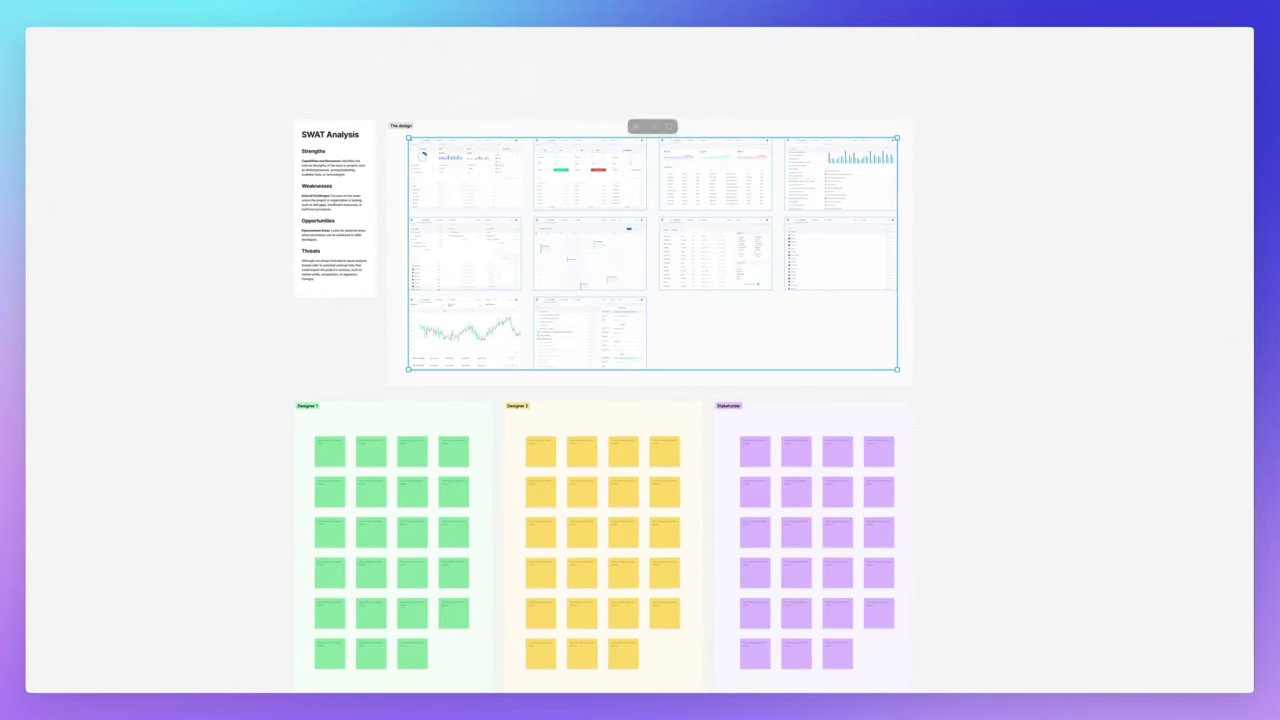
left_click_drag(486, 248, 1099, 227)
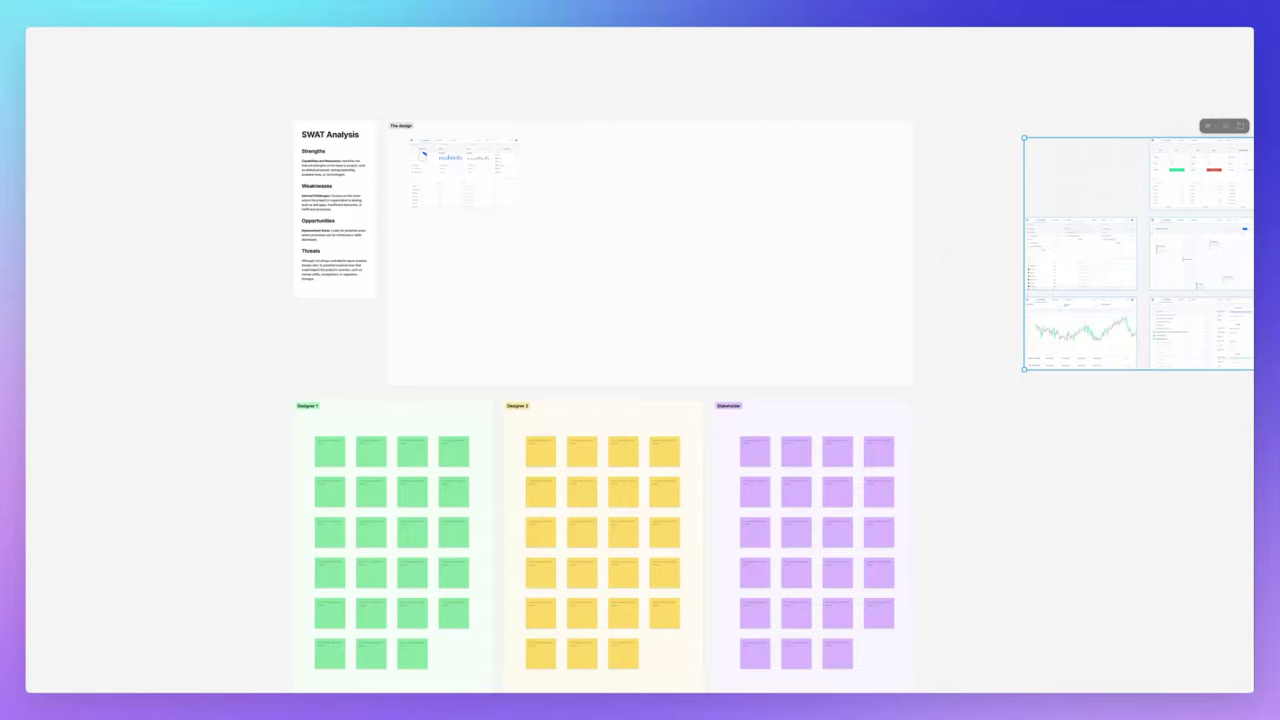
left_click(463, 174)
left_click_drag(517, 208, 748, 356)
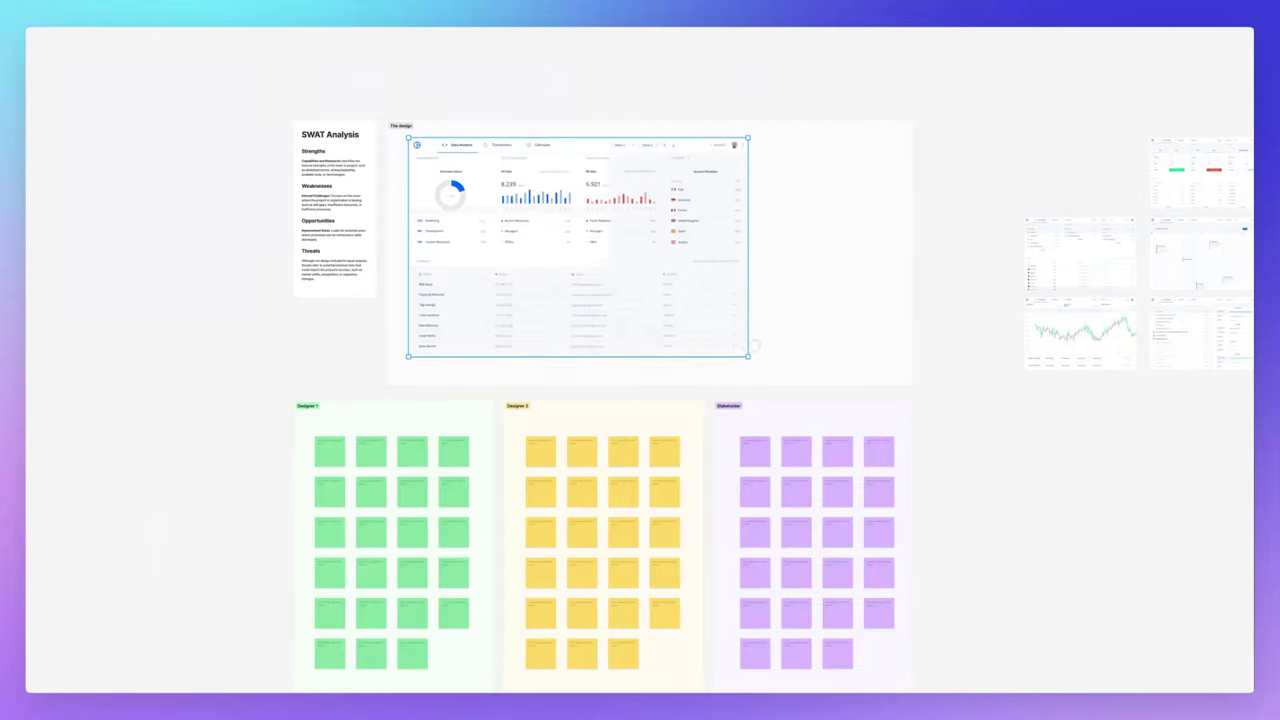
key("ctrl+z")
key("ctrl+z")
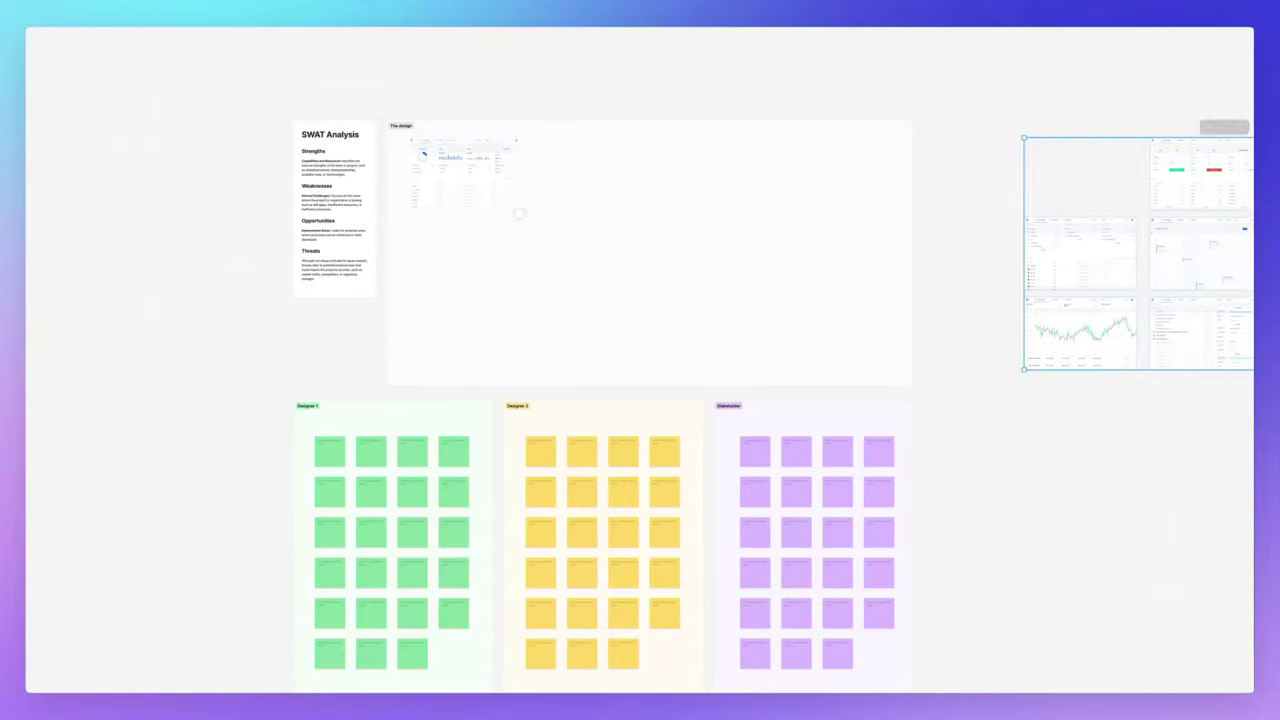
Enlarge the remaining dashboard screen proportionally to fill most of The design section's height.
left_click(500, 195)
left_click_drag(520, 210, 748, 356)
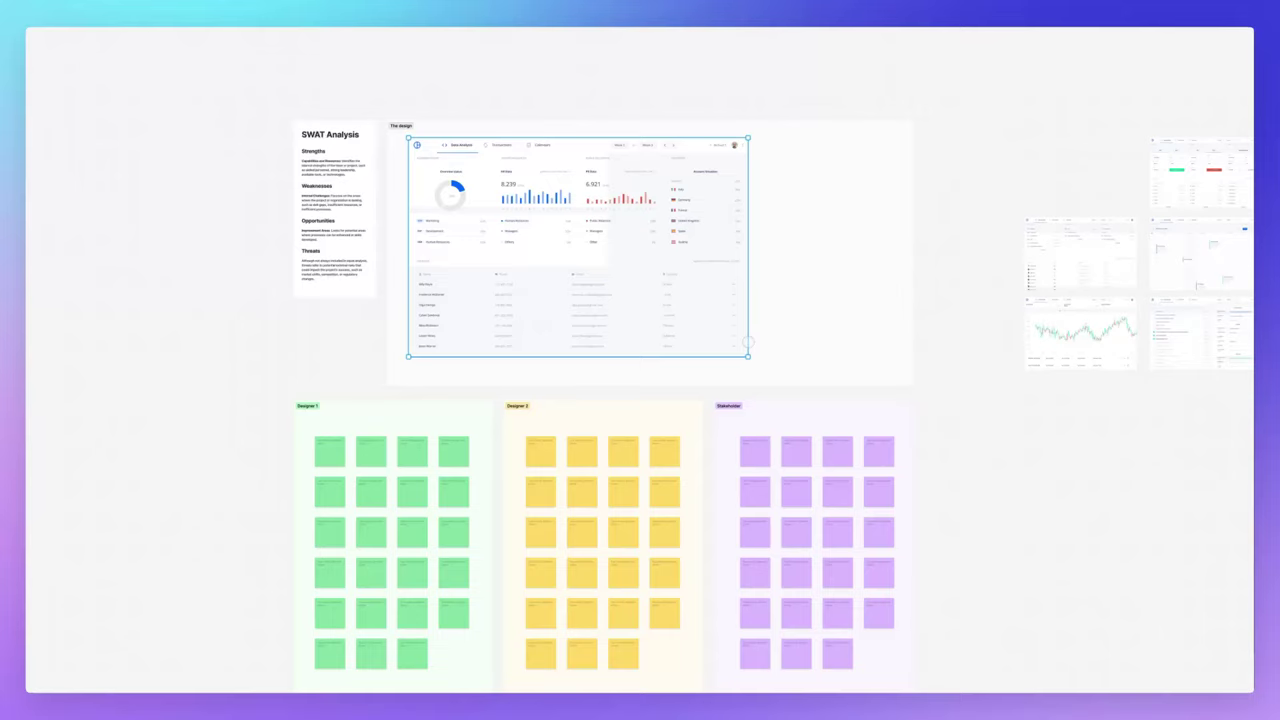
Read the Strengths, Weaknesses, Opportunities and Threats descriptions on the SWAT Analysis card beside the enlarged dashboard screen.
left_click(622, 115)
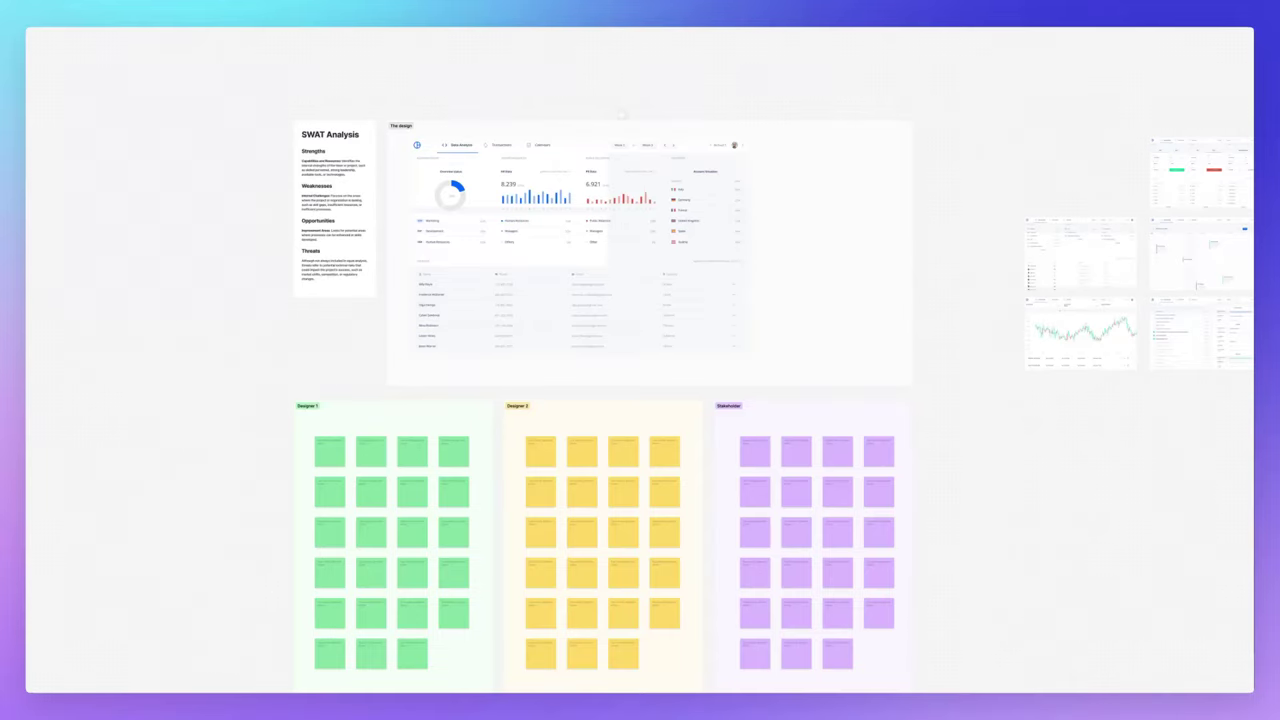
scroll(595, 163, "up", 1)
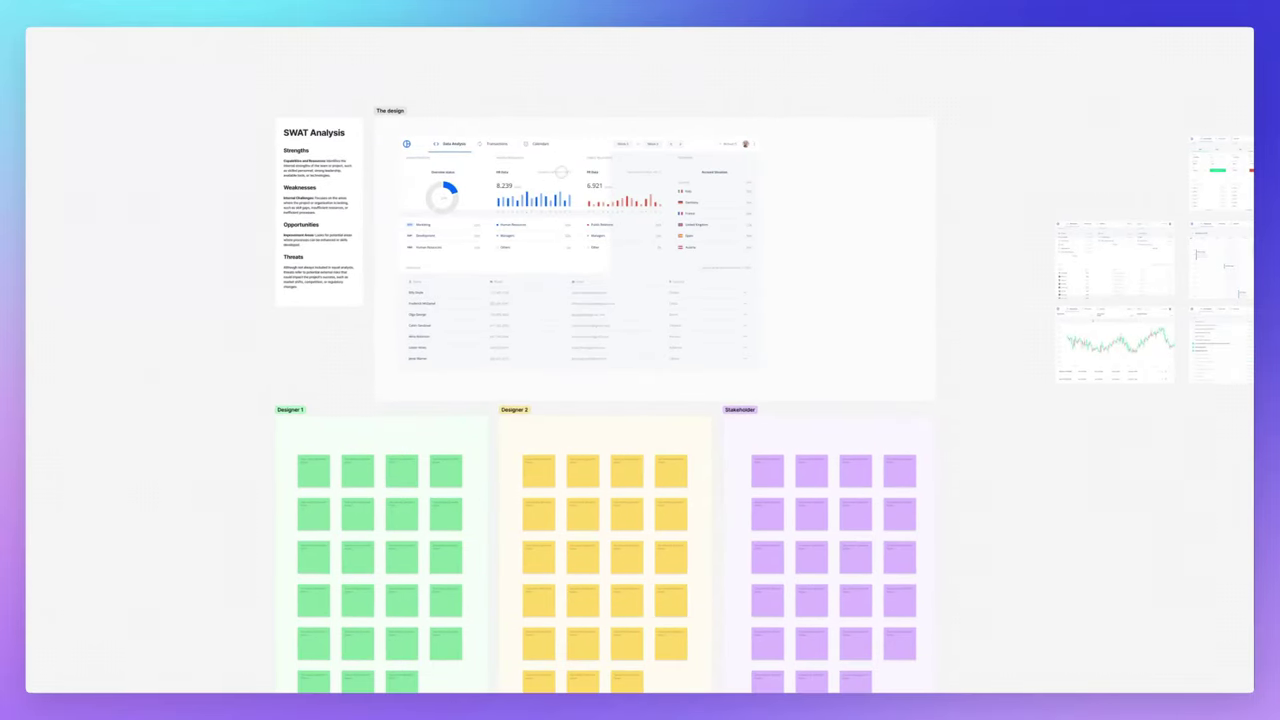
scroll(593, 168, "down", 2)
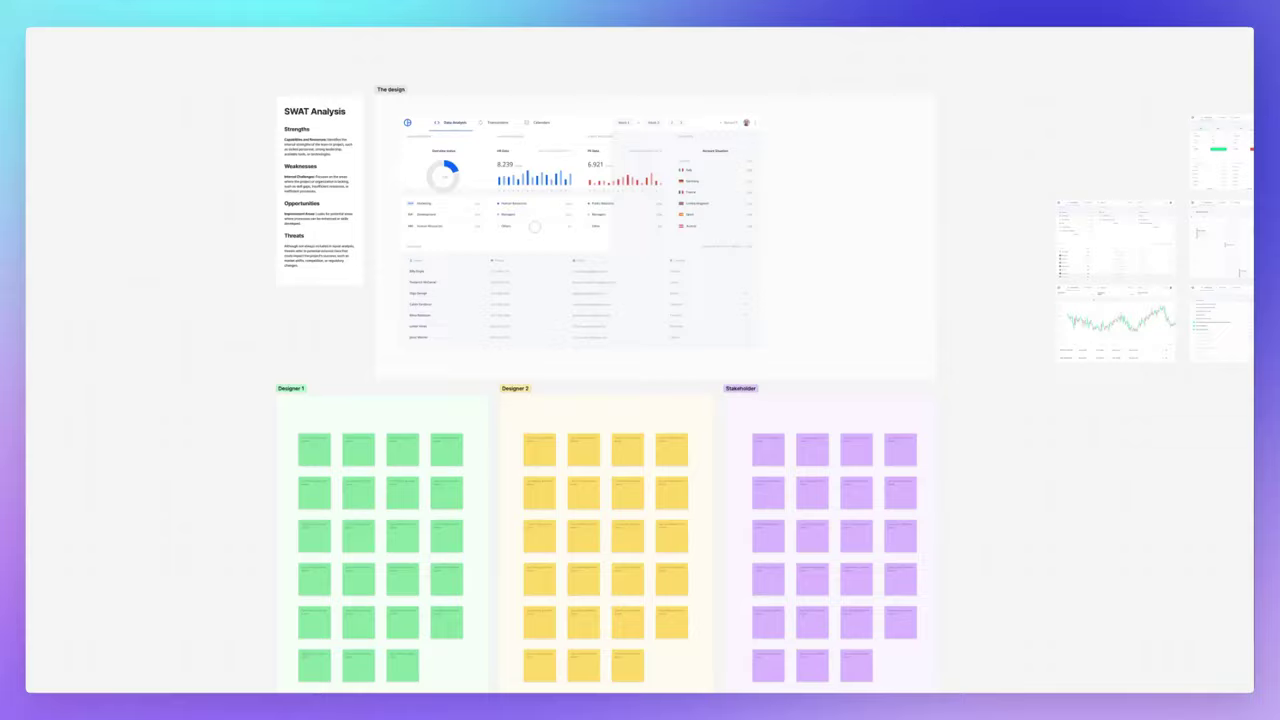
scroll(280, 134, "up", 5)
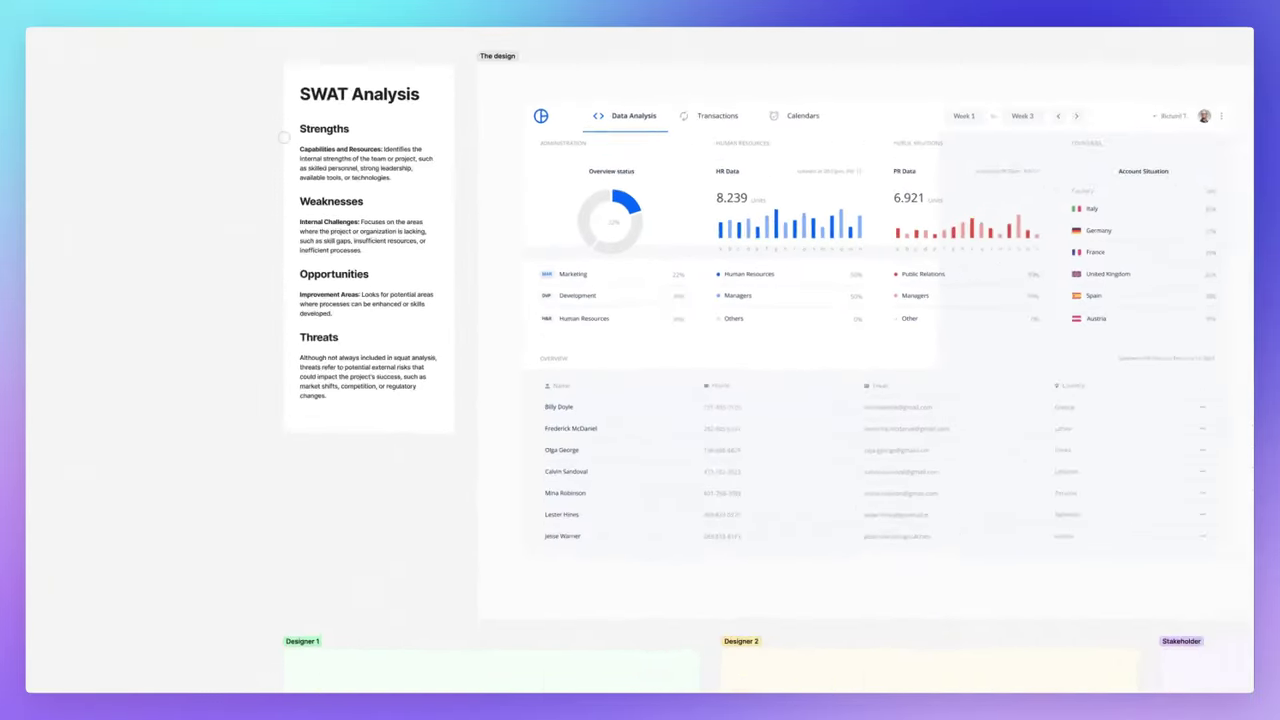
scroll(284, 137, "up", 4)
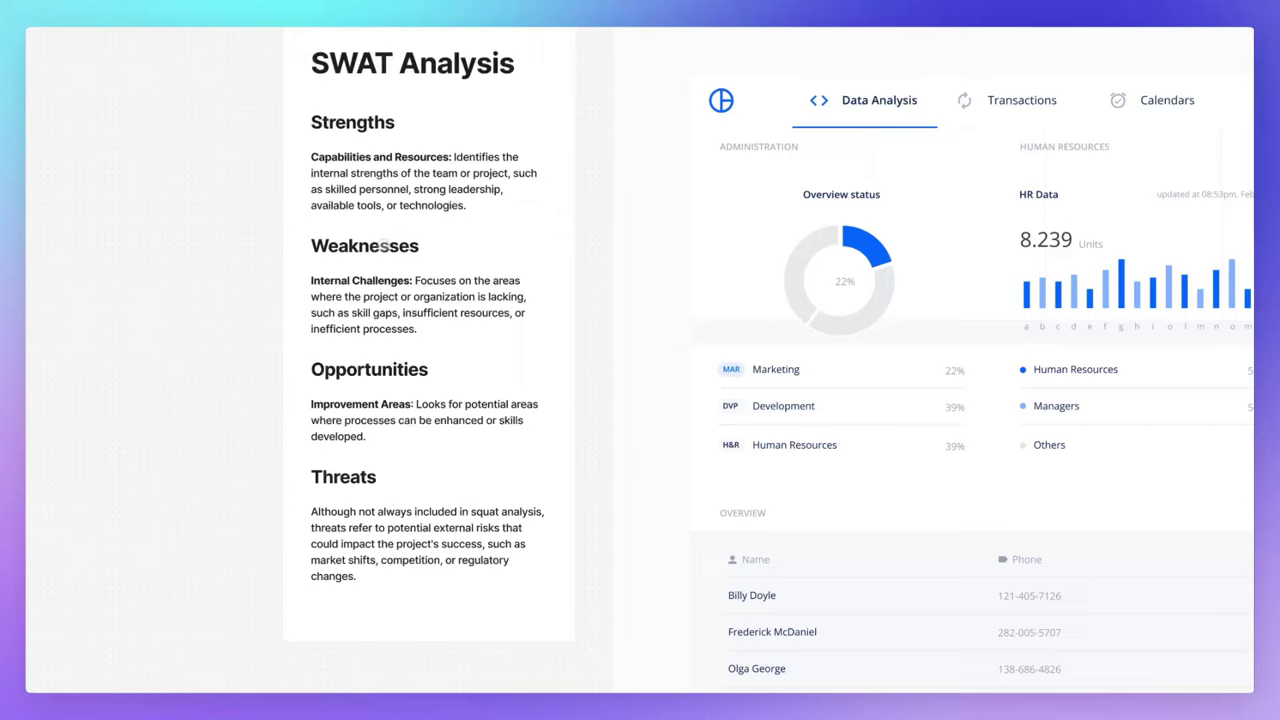
scroll(384, 245, "up", 1)
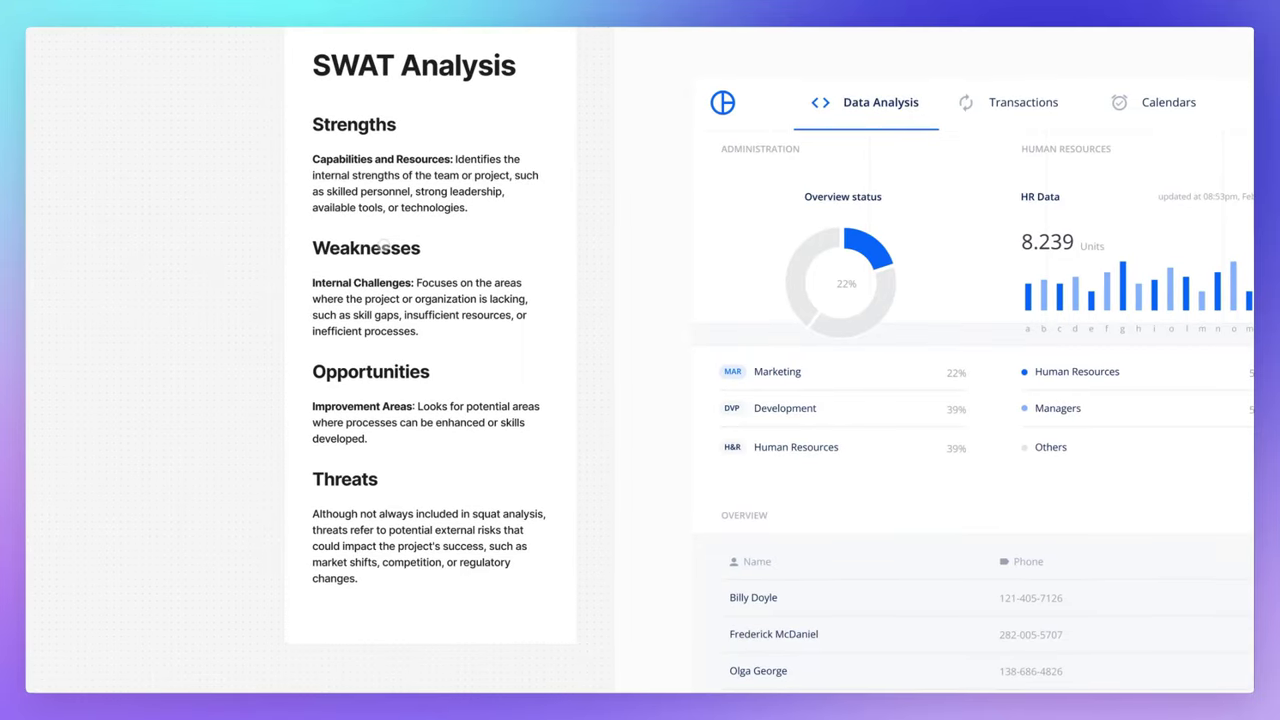
Examine the Designer 1, Designer 2 and Stakeholder sticky notes in relation to the enlarged dashboard screen above them.
scroll(384, 245, "down", 5, "ctrl")
scroll(384, 245, "down", 5)
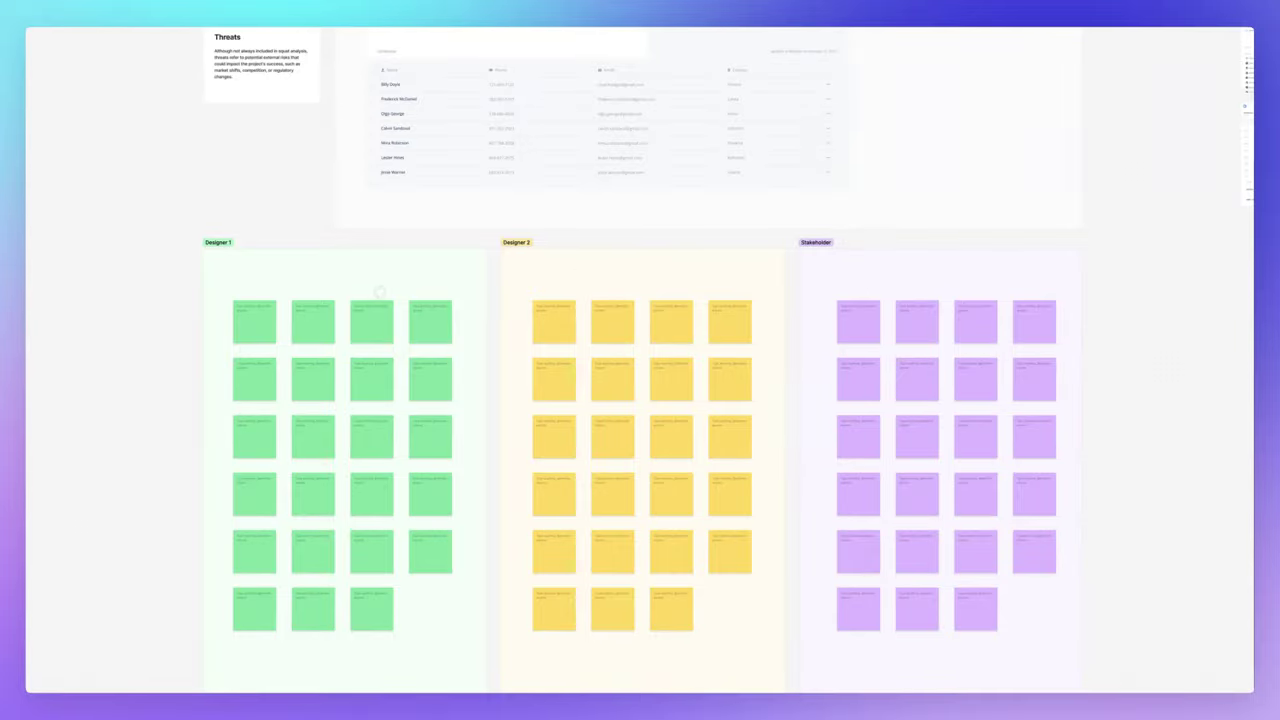
scroll(379, 291, "down", 2)
scroll(375, 288, "down", 5, "ctrl")
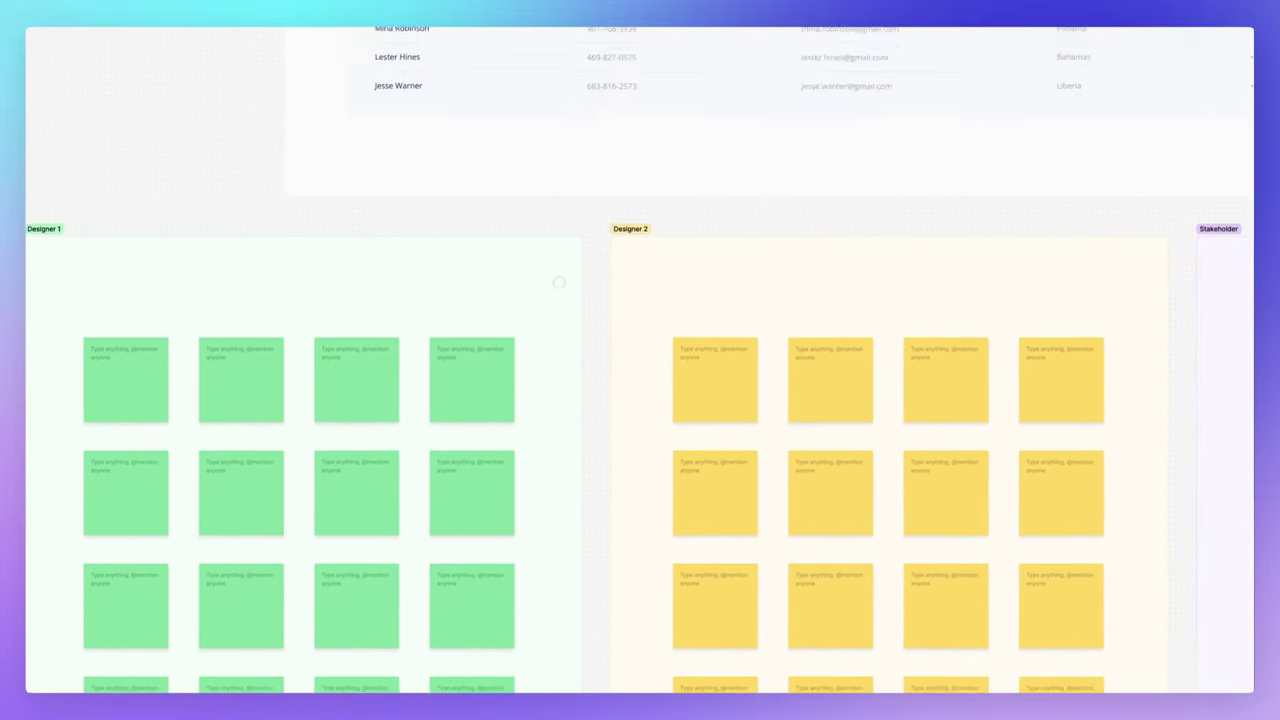
scroll(559, 283, "down", 2, "ctrl")
scroll(560, 286, "up", 1)
scroll(557, 289, "down", 2, "ctrl")
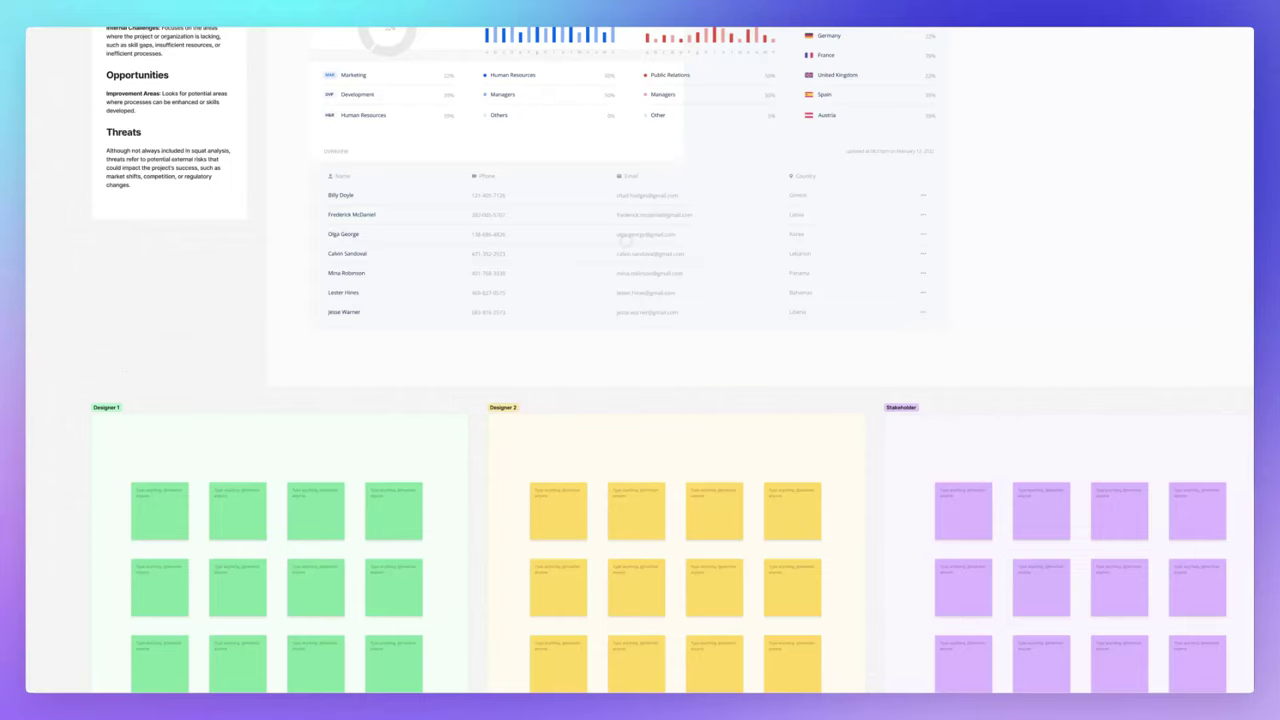
Undo the enlargement of the dashboard screen in The design section.
left_click(594, 246)
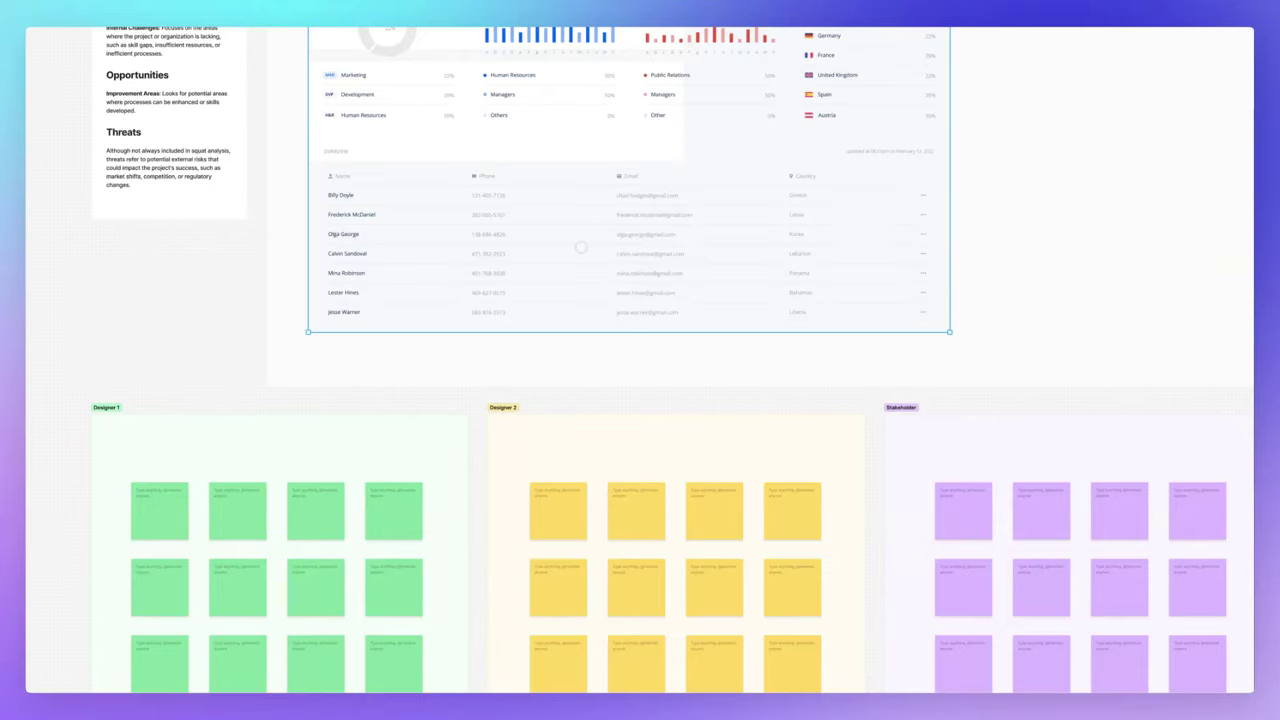
key("ctrl+z")
scroll(586, 225, "up", 4)
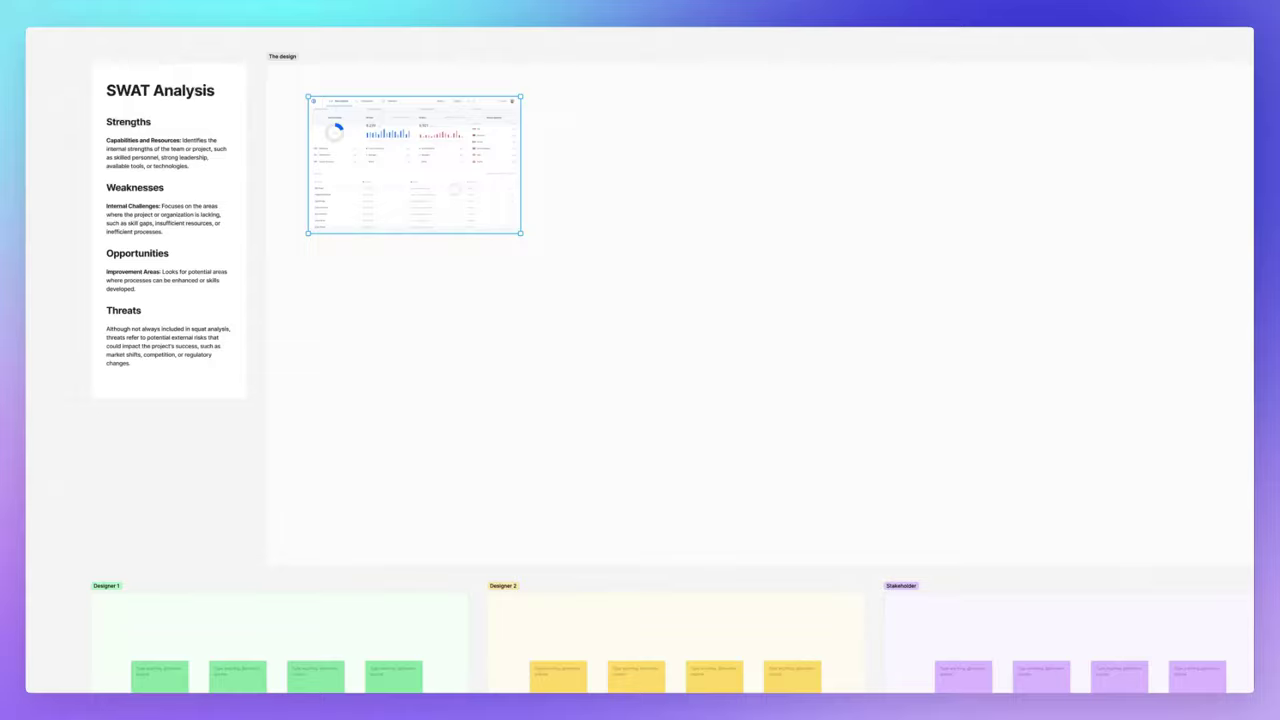
Bring the dashboard screens on the empty canvas back to their grid arrangement in The design section and deselect them.
scroll(455, 195, "down", 10)
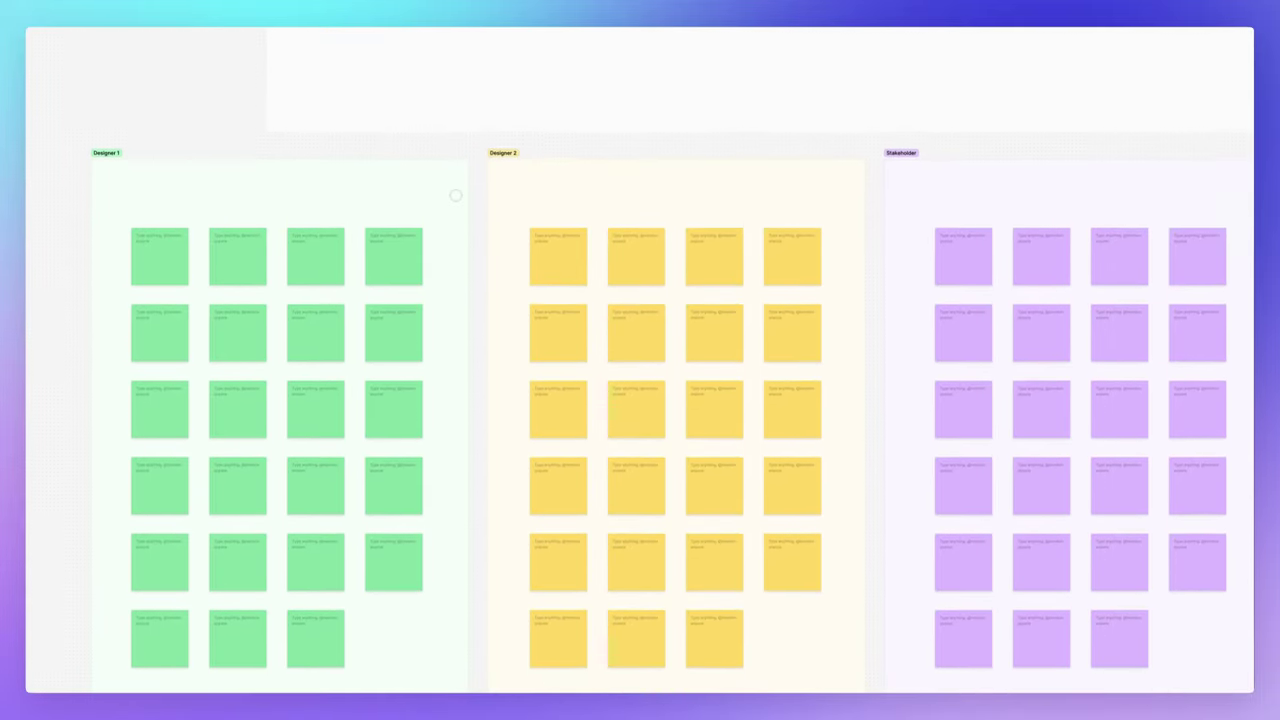
scroll(455, 195, "down", 3)
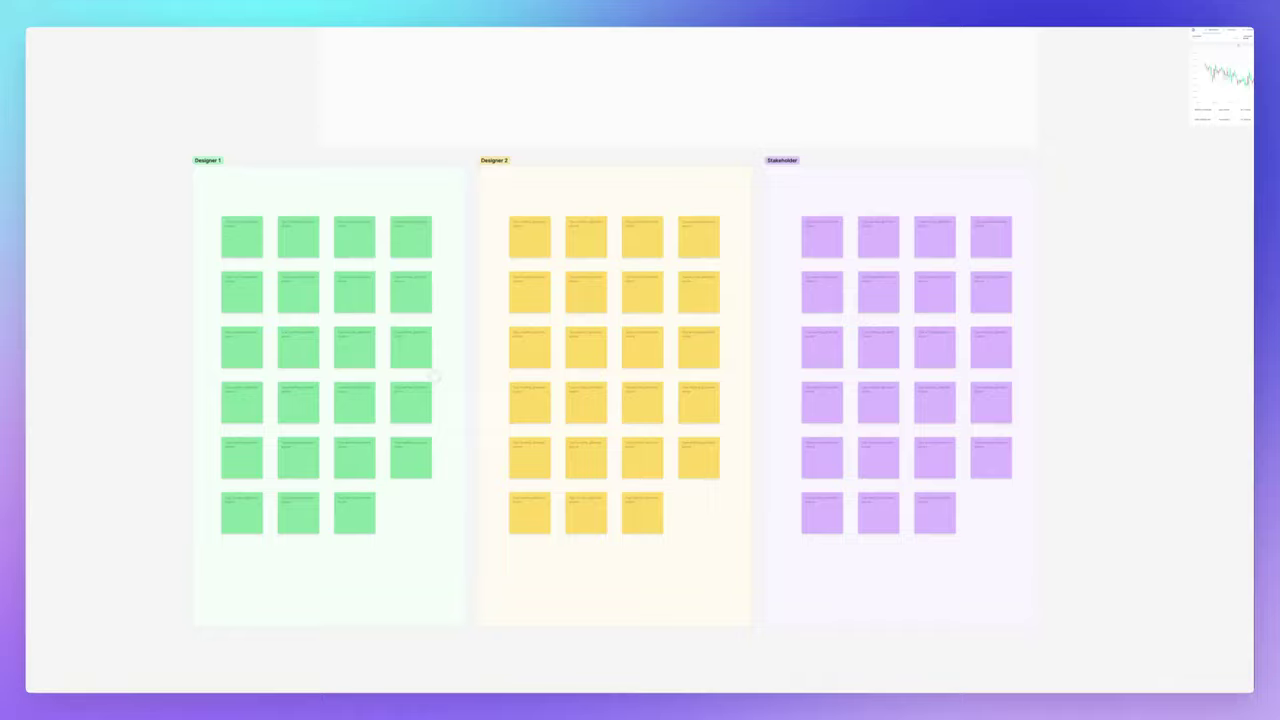
scroll(527, 292, "right", 1)
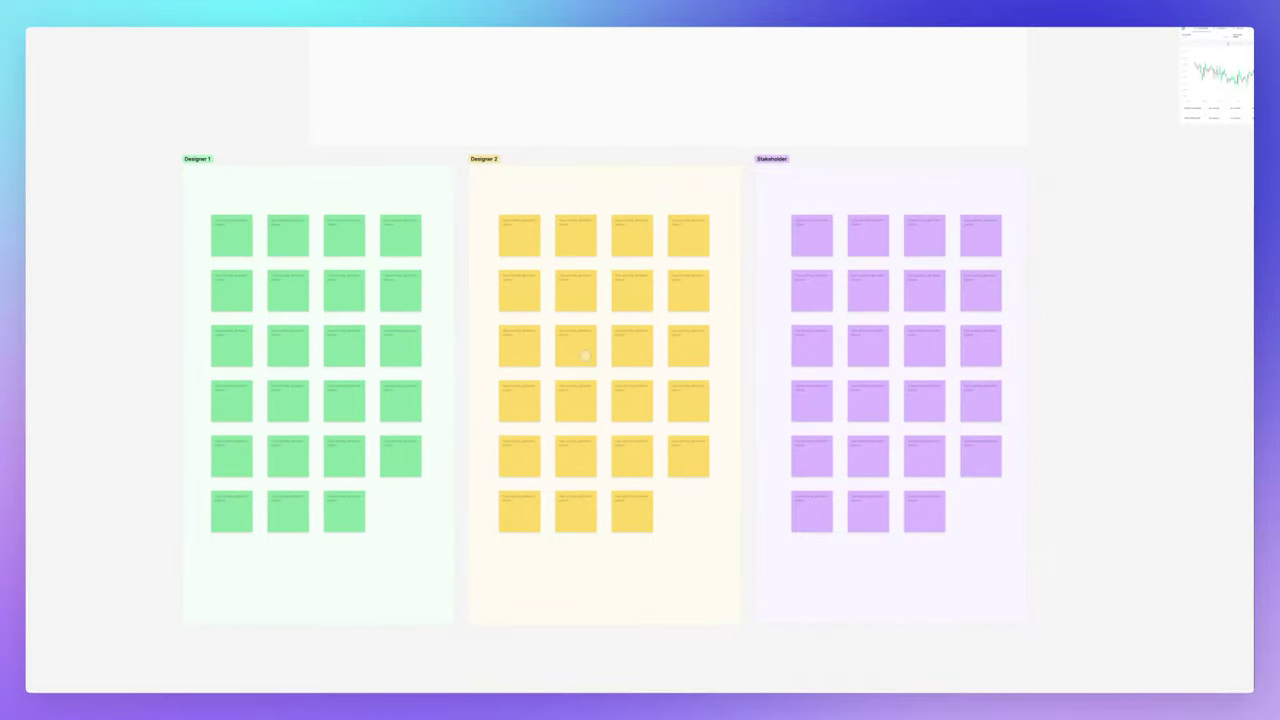
scroll(592, 351, "up", 2)
scroll(592, 350, "down", 4)
scroll(592, 349, "right", 1)
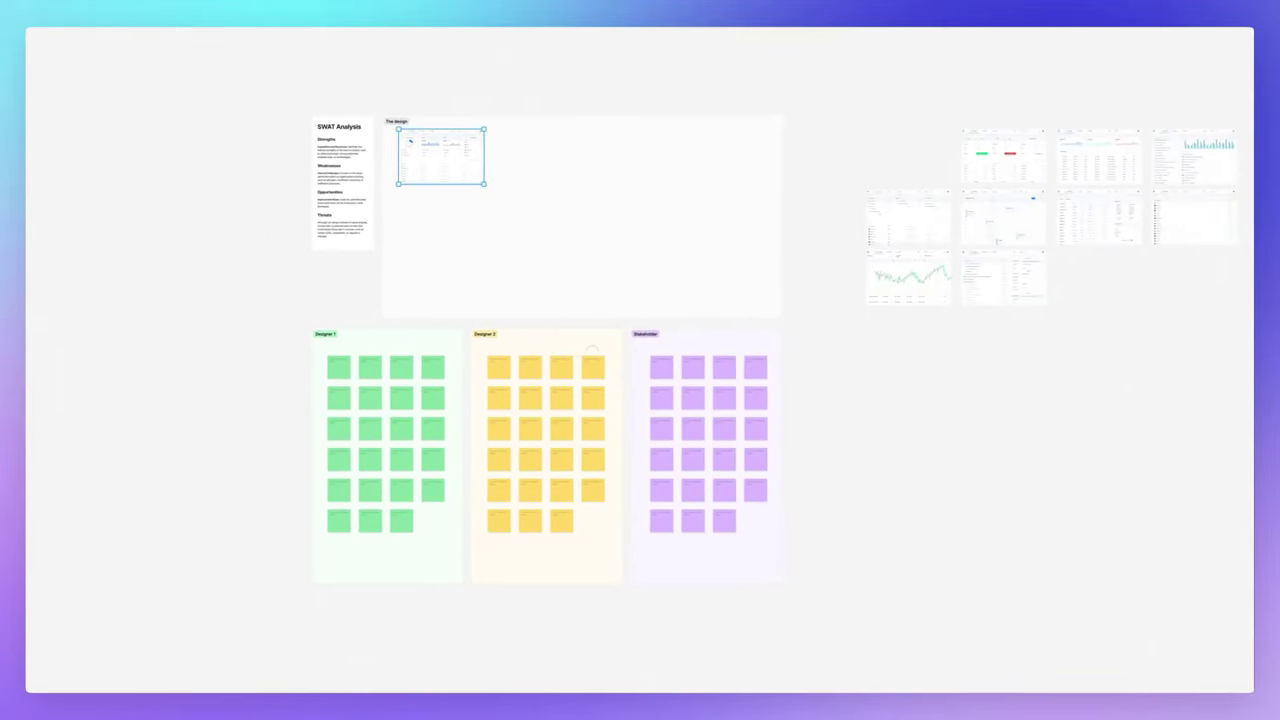
scroll(592, 350, "right", 5)
left_click_drag(652, 99, 1127, 352)
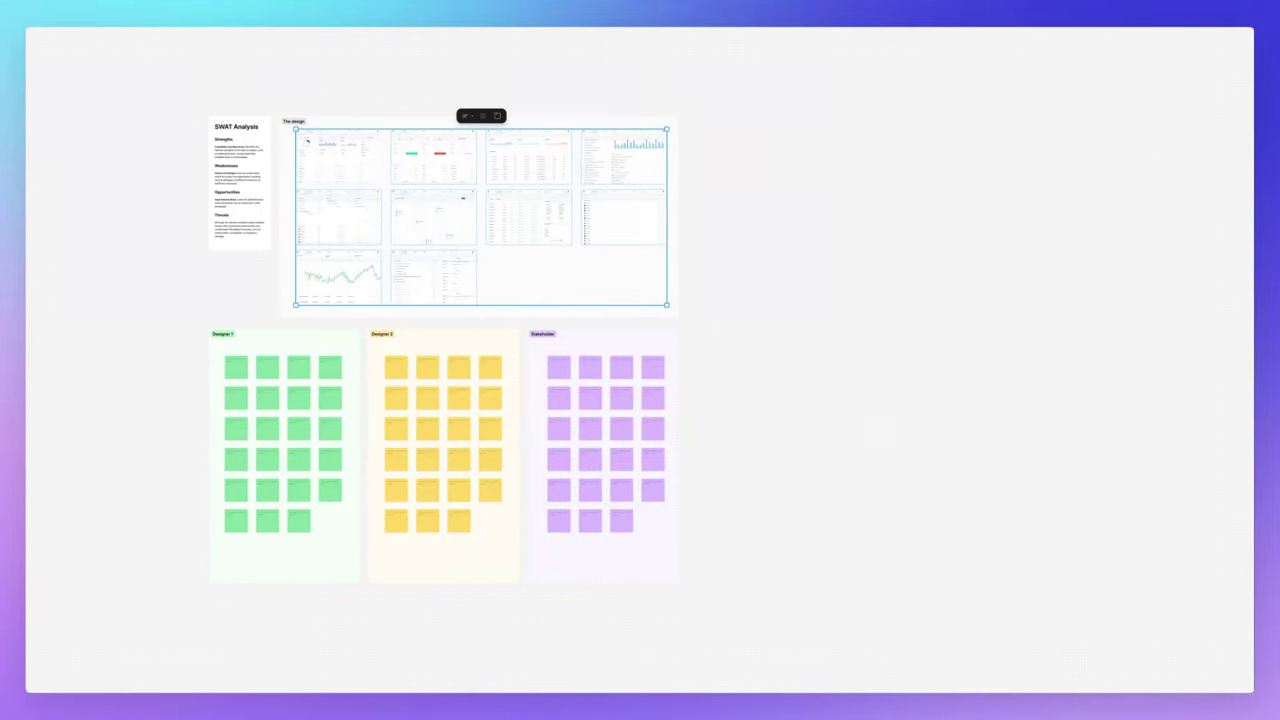
key("Escape")
Examine the full set of dashboard screens together with the SWAT Analysis card and the three sticky-note sections.
scroll(312, 221, "up", 5)
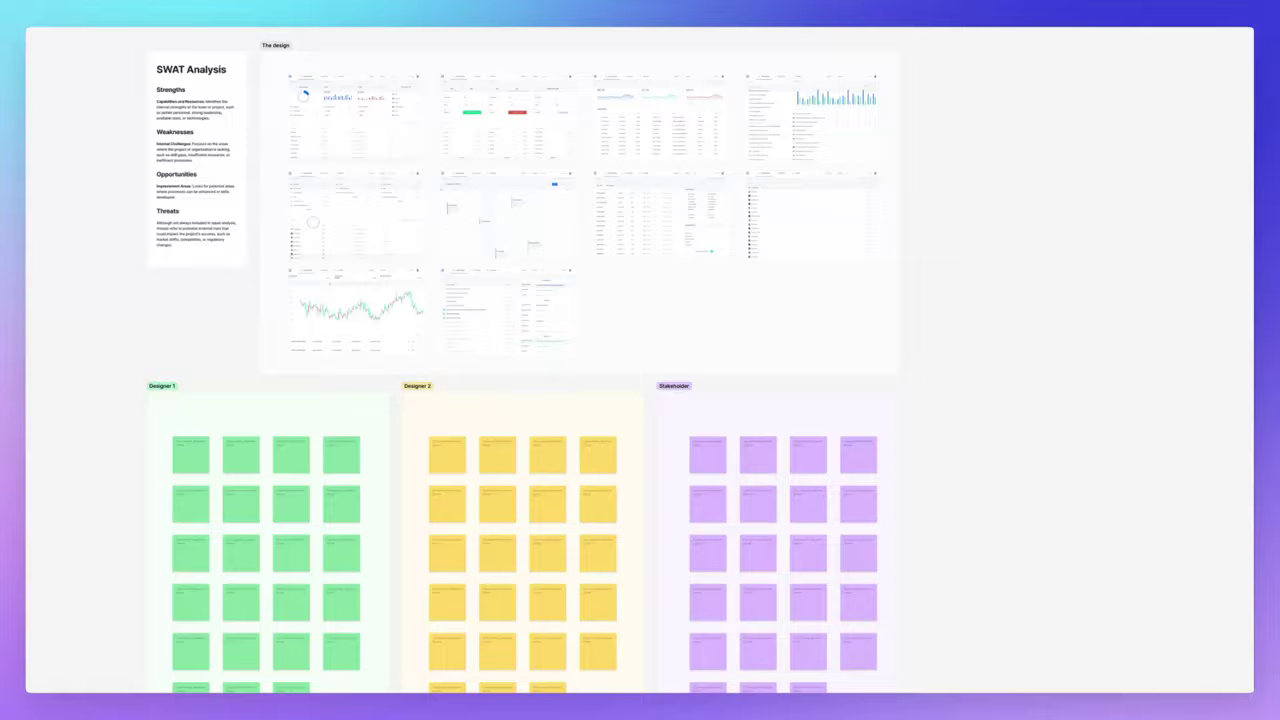
scroll(318, 220, "up", 3)
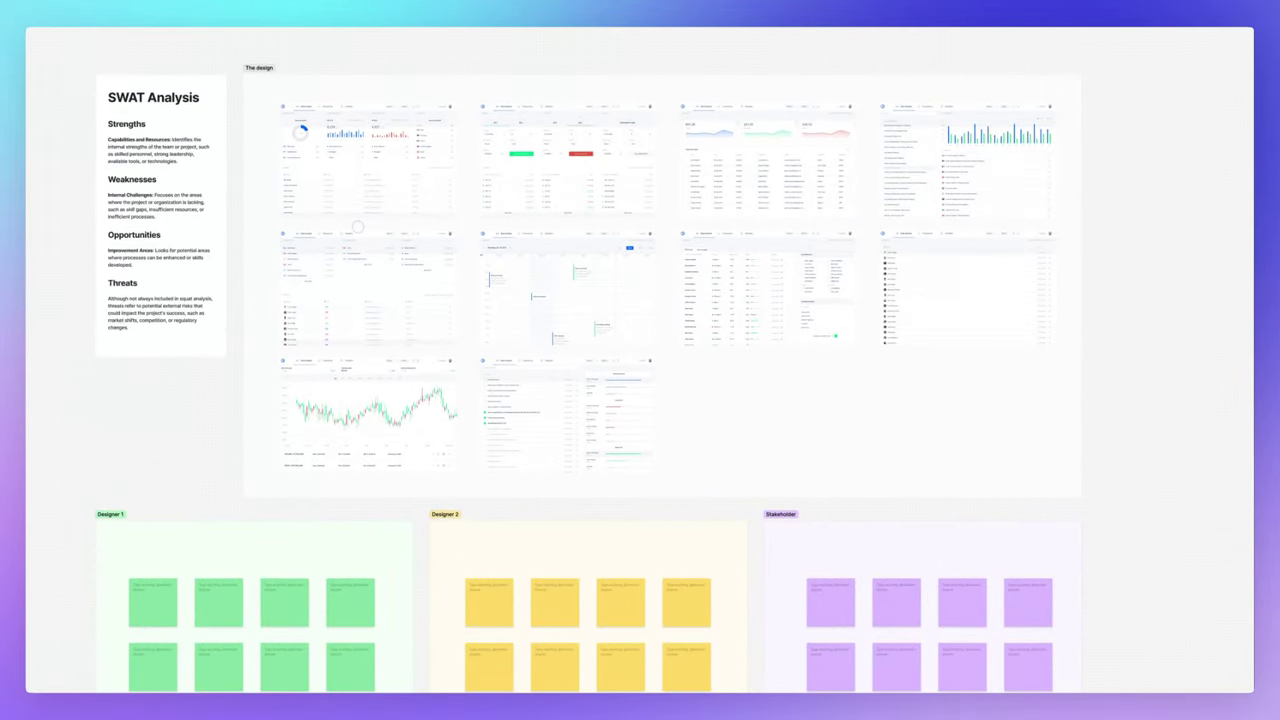
scroll(357, 228, "left", 3)
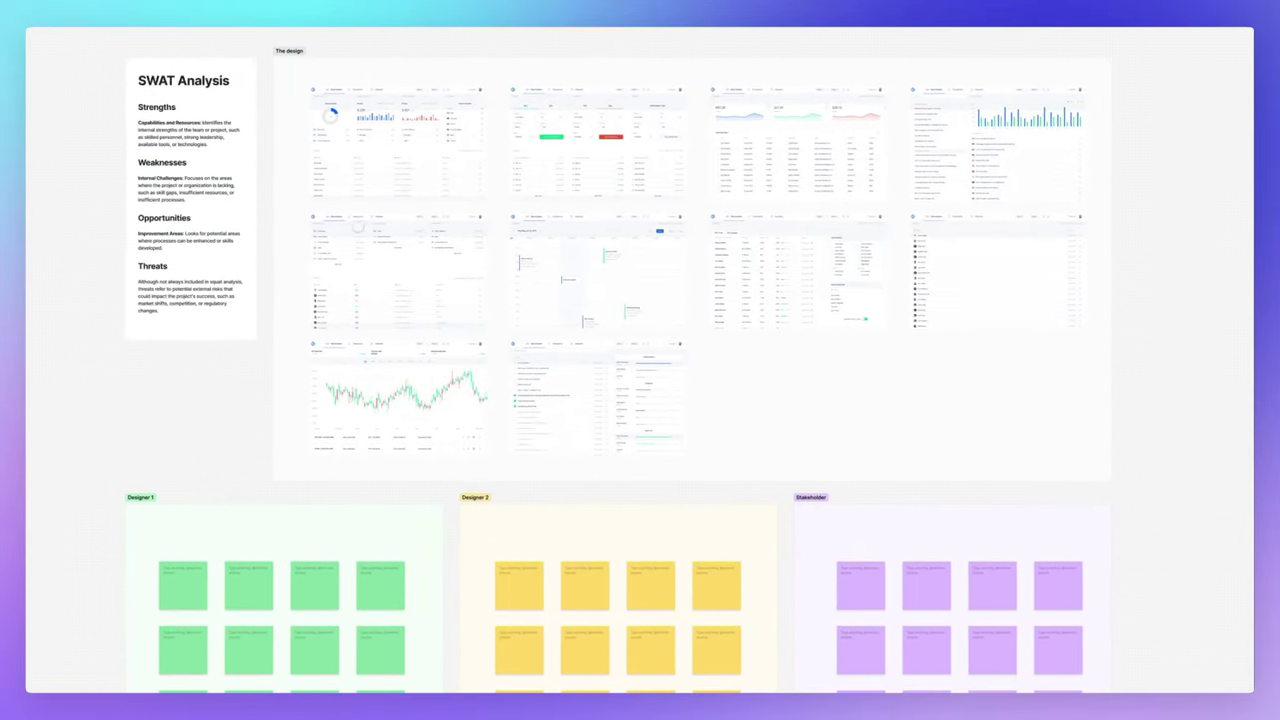
scroll(640, 360, "down", 3)
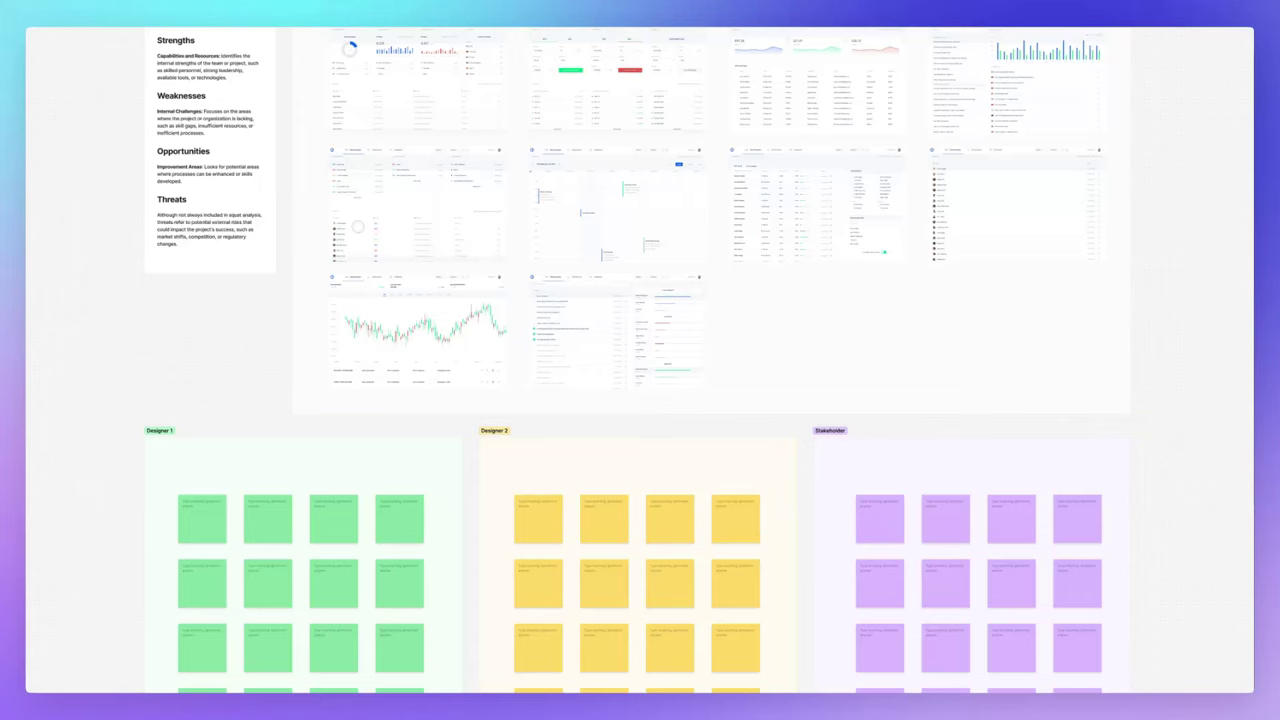
scroll(640, 360, "down", 3)
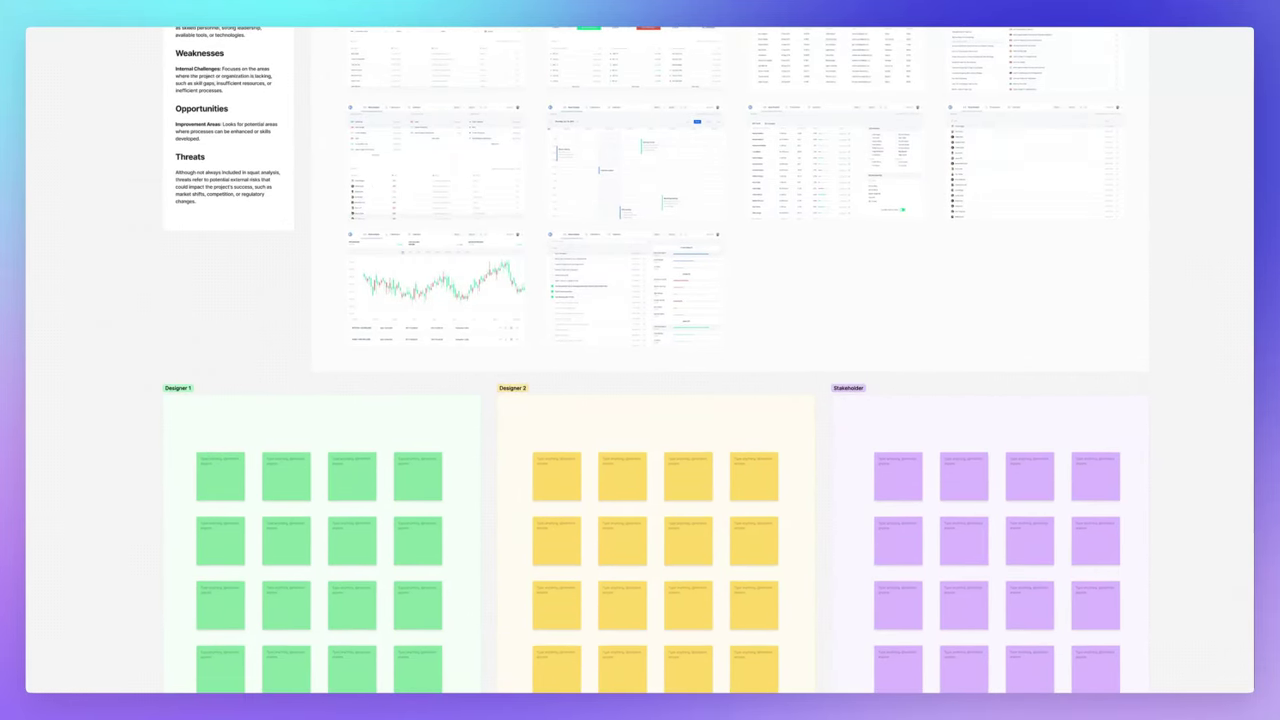
scroll(640, 360, "up", 3)
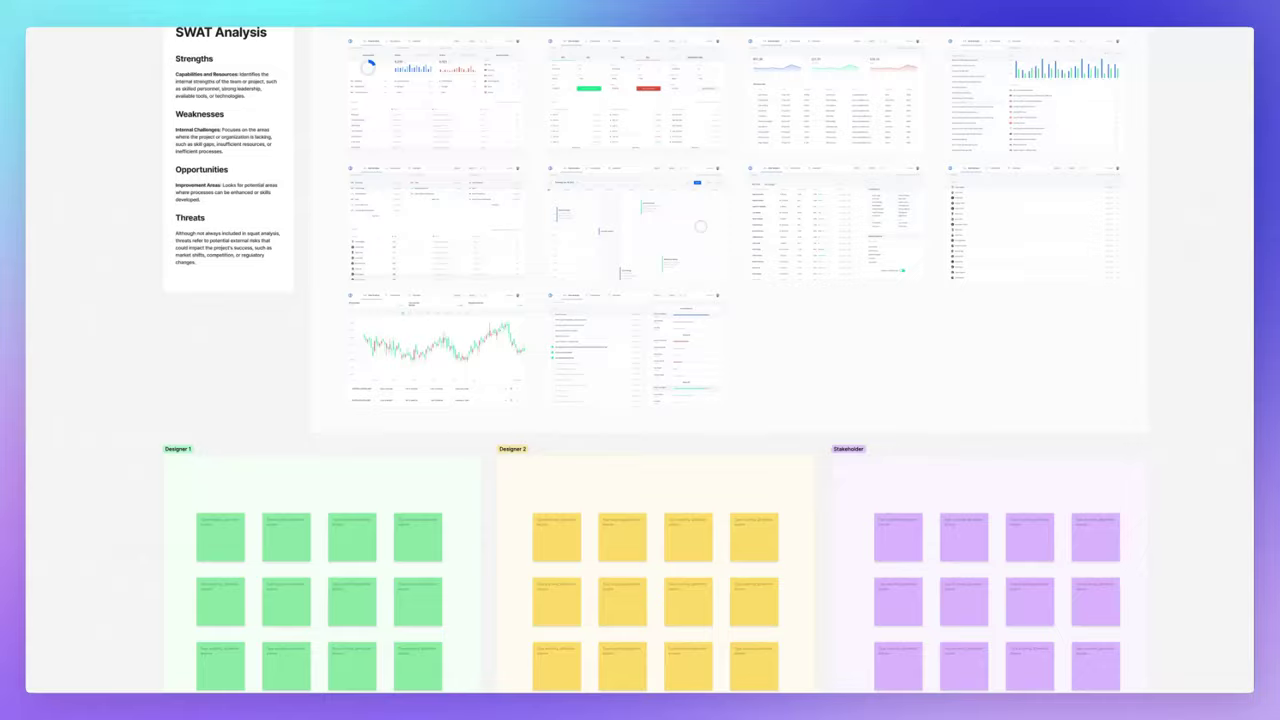
scroll(700, 226, "down", 5)
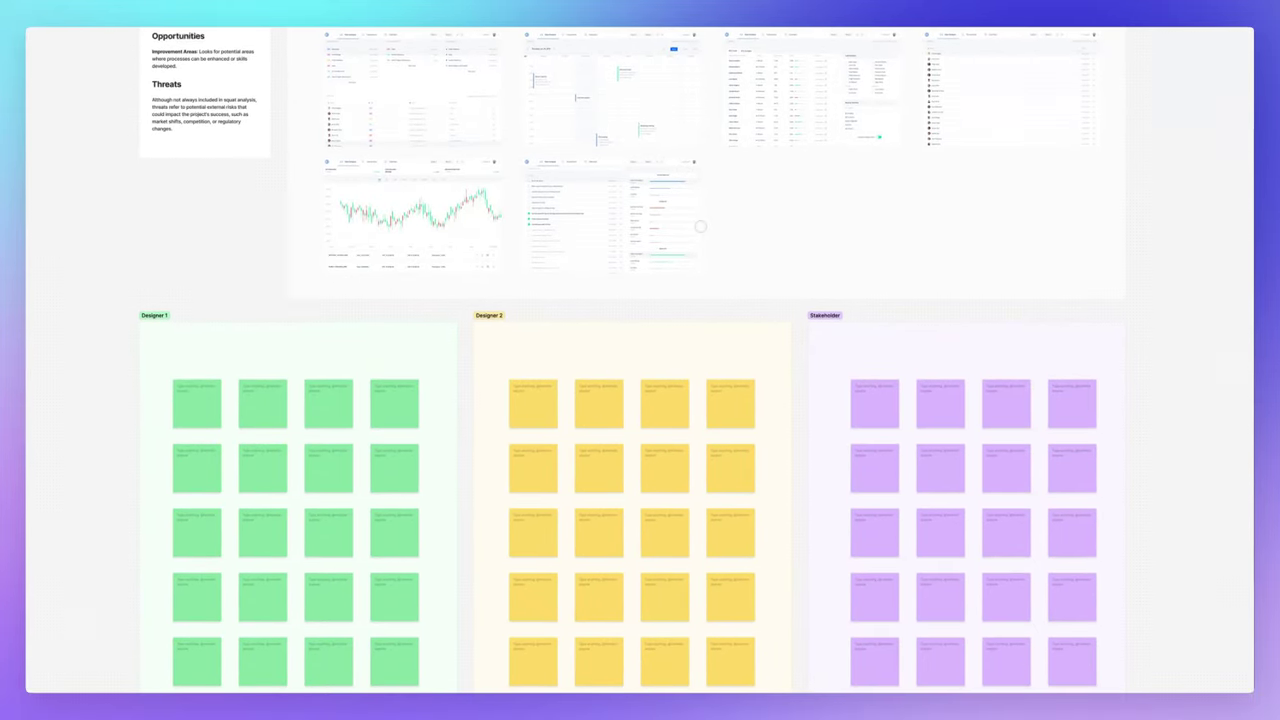
scroll(710, 224, "down", 4)
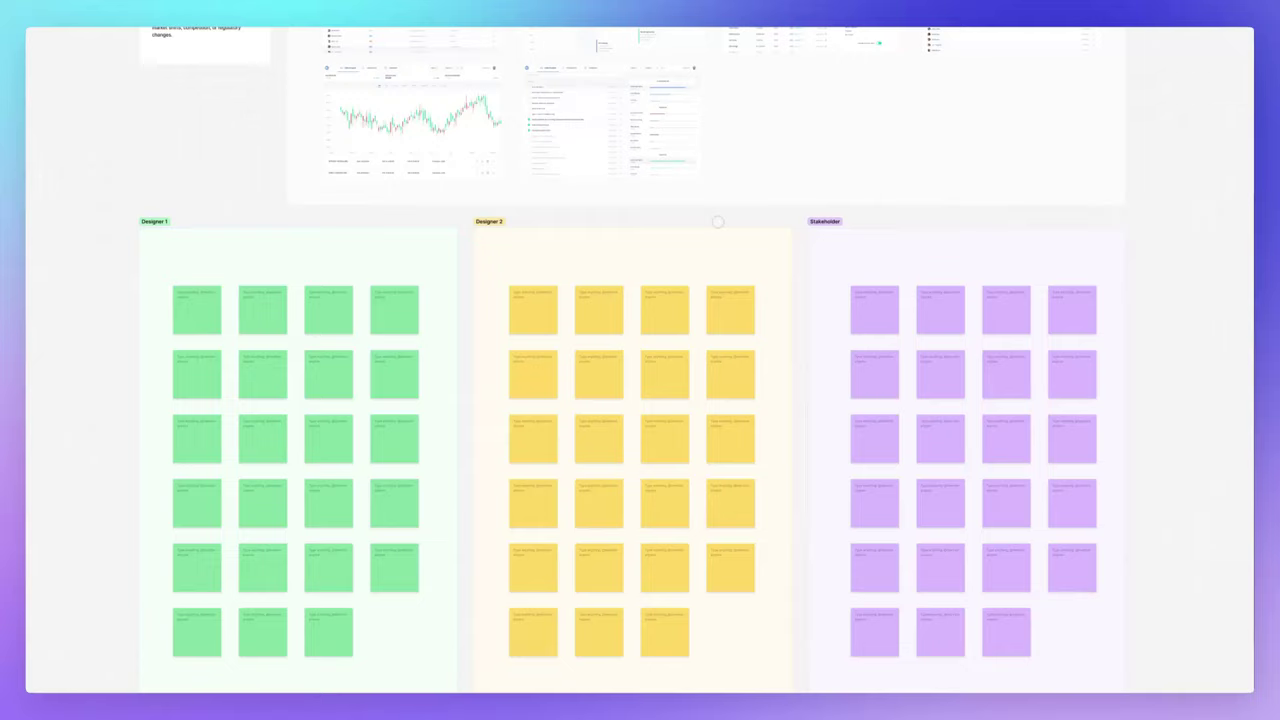
scroll(718, 222, "up", 5)
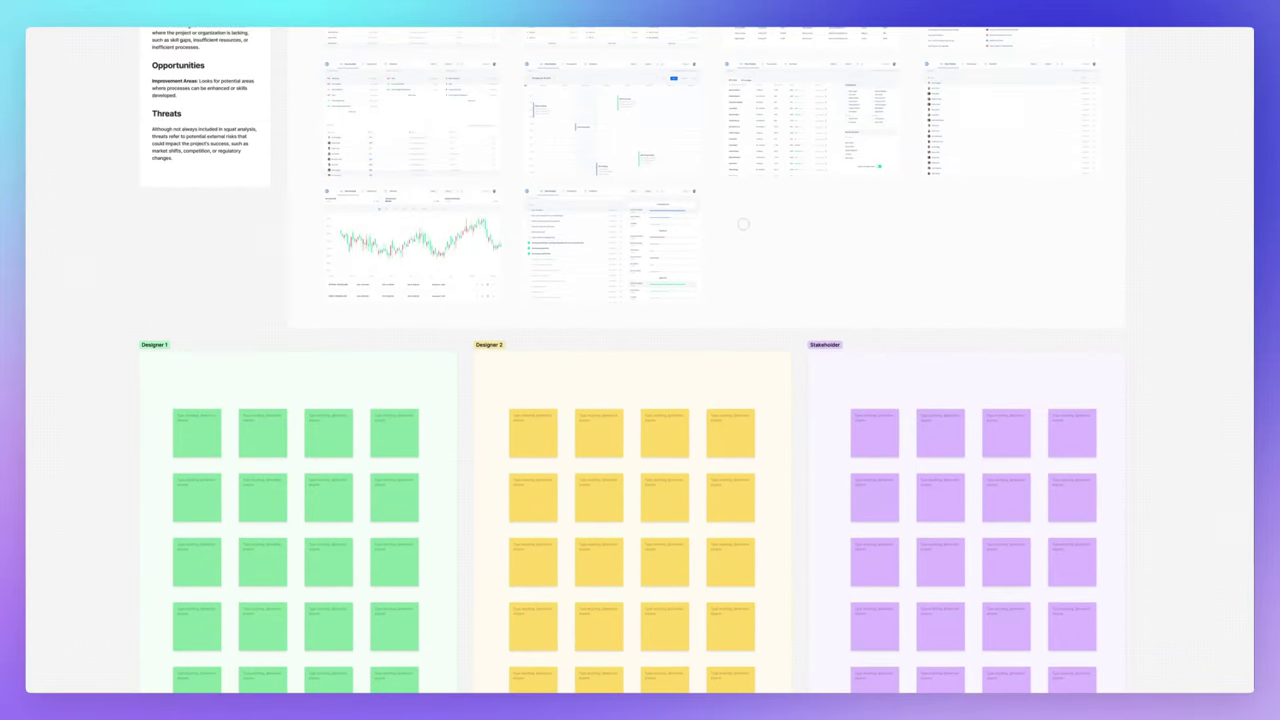
scroll(735, 222, "down", 7)
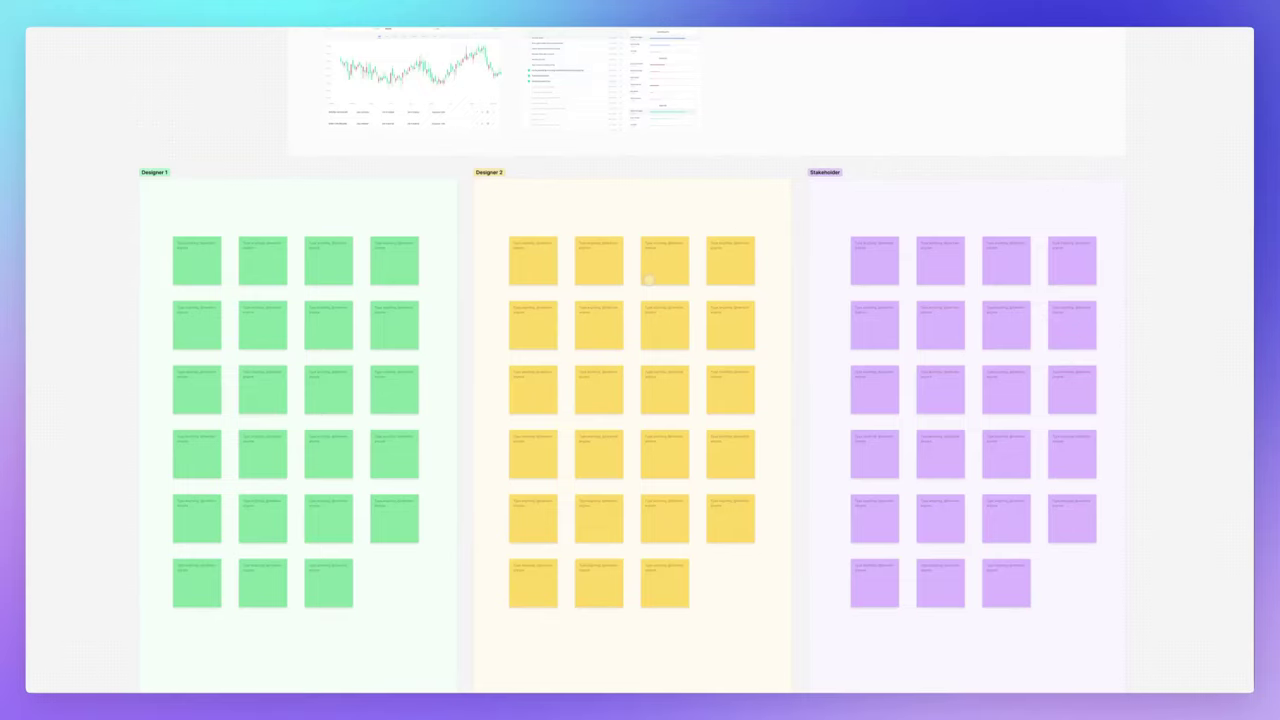
scroll(568, 300, "down", 2)
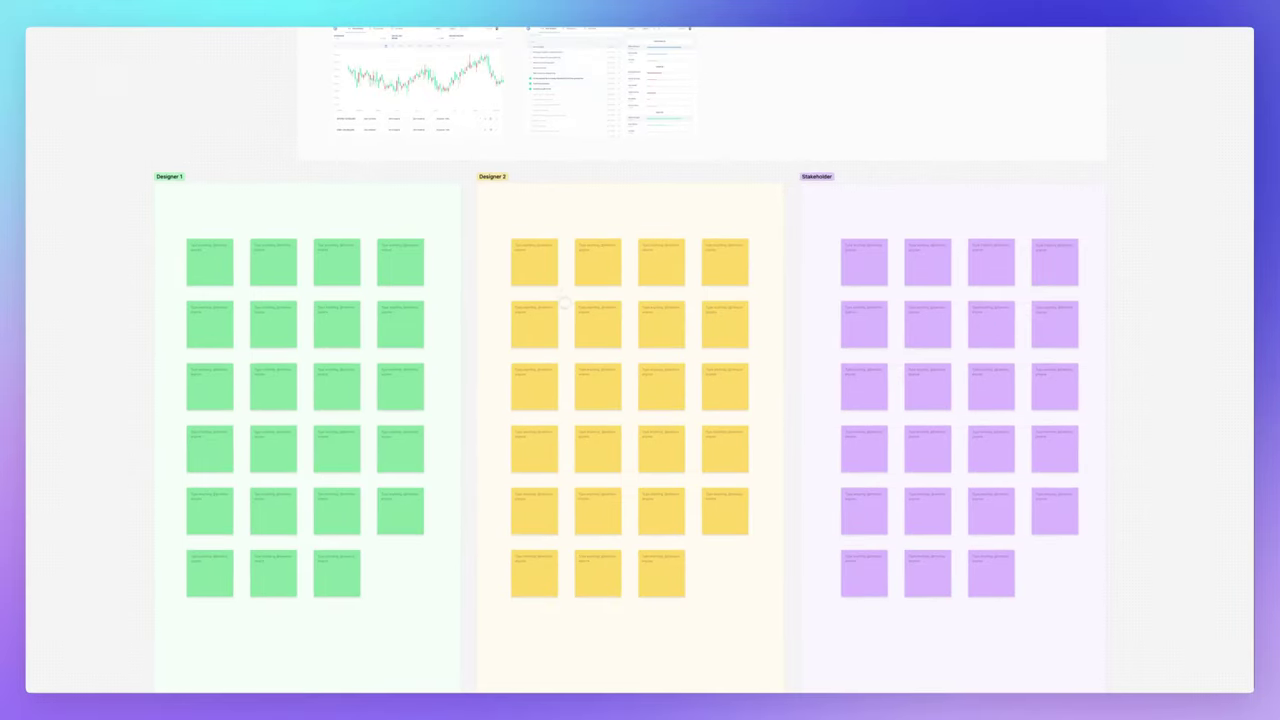
scroll(571, 307, "right", 1)
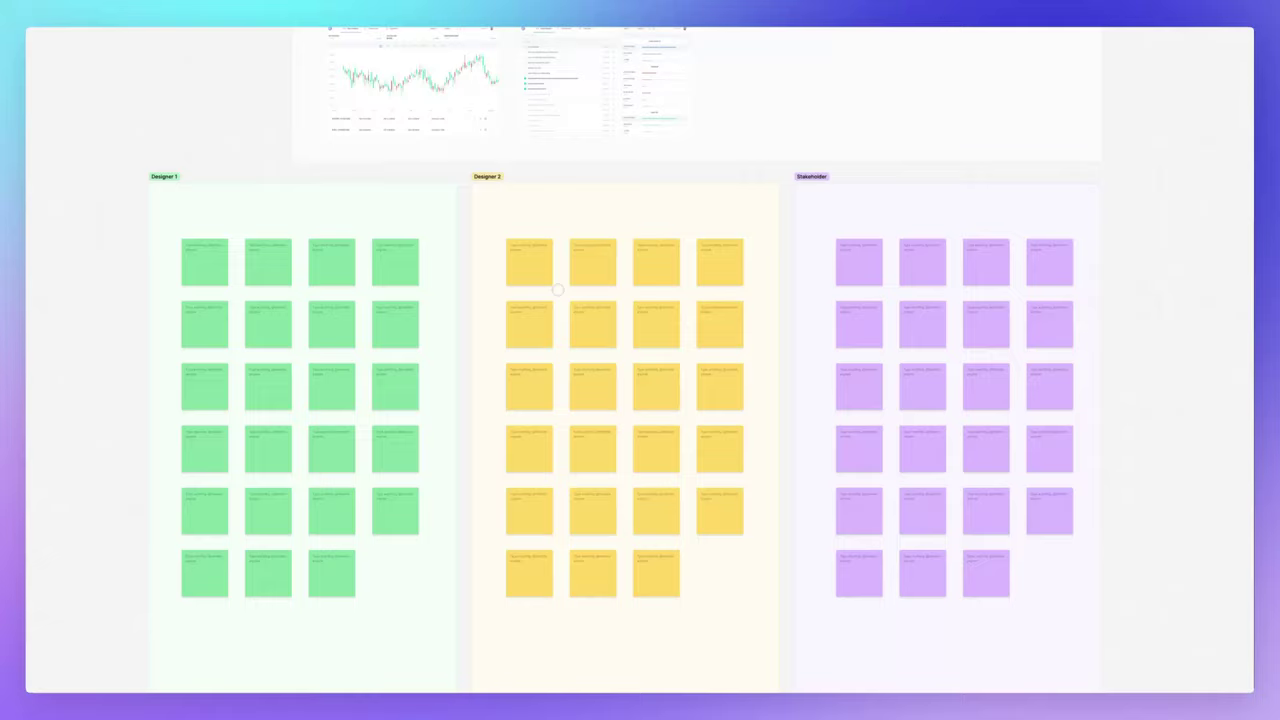
Clear all dashboard screens out of The design section, keeping the empty section in place beside the SWAT Analysis card.
scroll(557, 290, "down", 2)
scroll(557, 290, "up", 5)
left_click_drag(340, 236, 1071, 574)
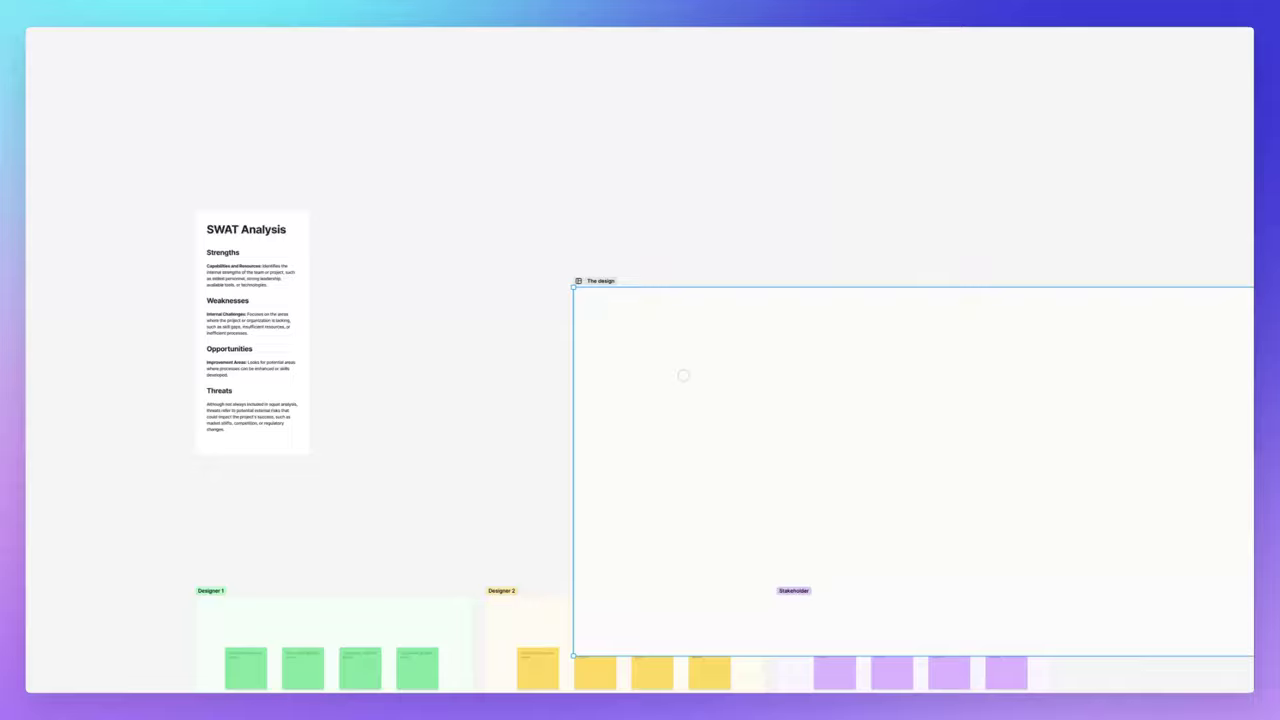
key("super+z")
scroll(529, 341, "down", 2)
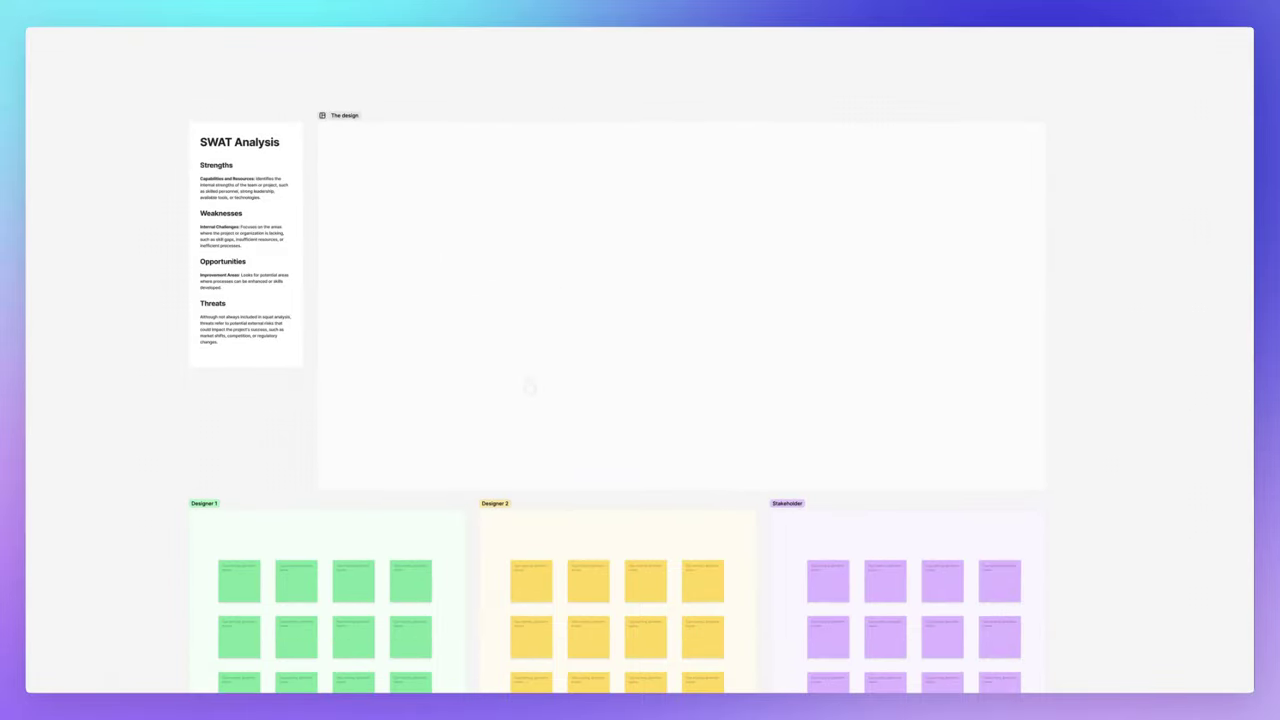
scroll(530, 386, "down", 1)
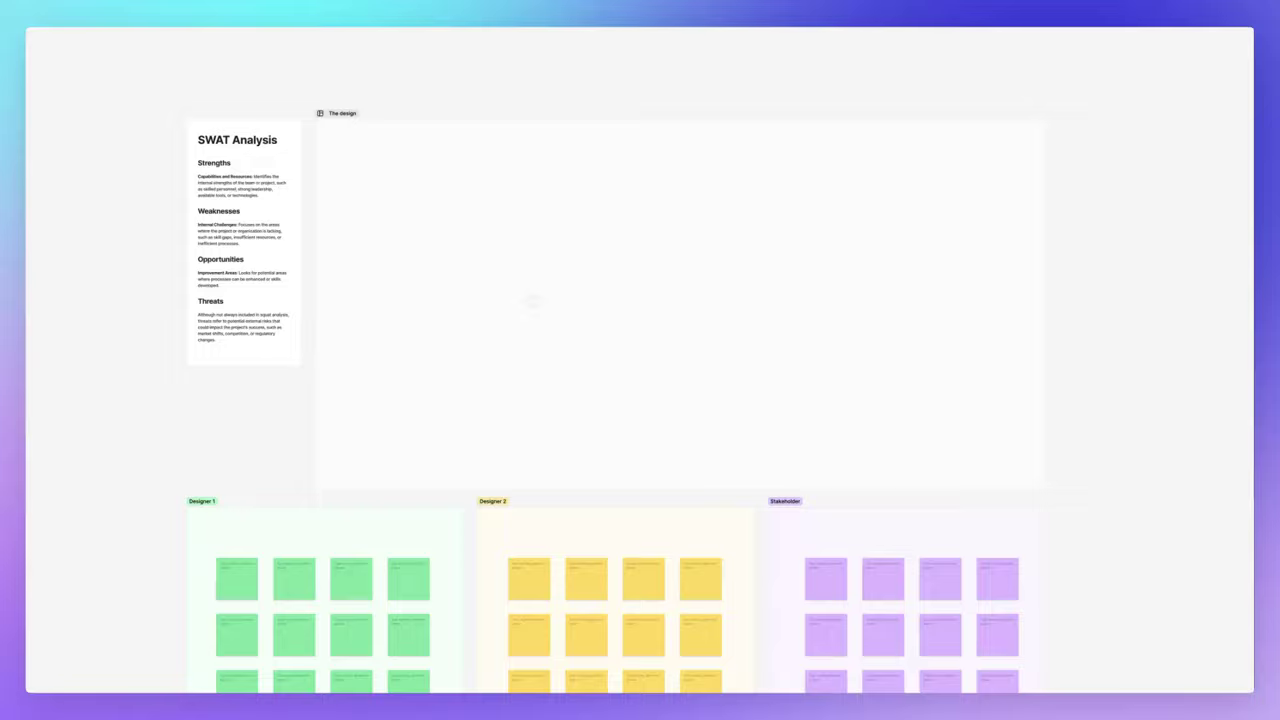
scroll(512, 288, "down", 1)
scroll(600, 188, "up", 1)
scroll(643, 174, "down", 1)
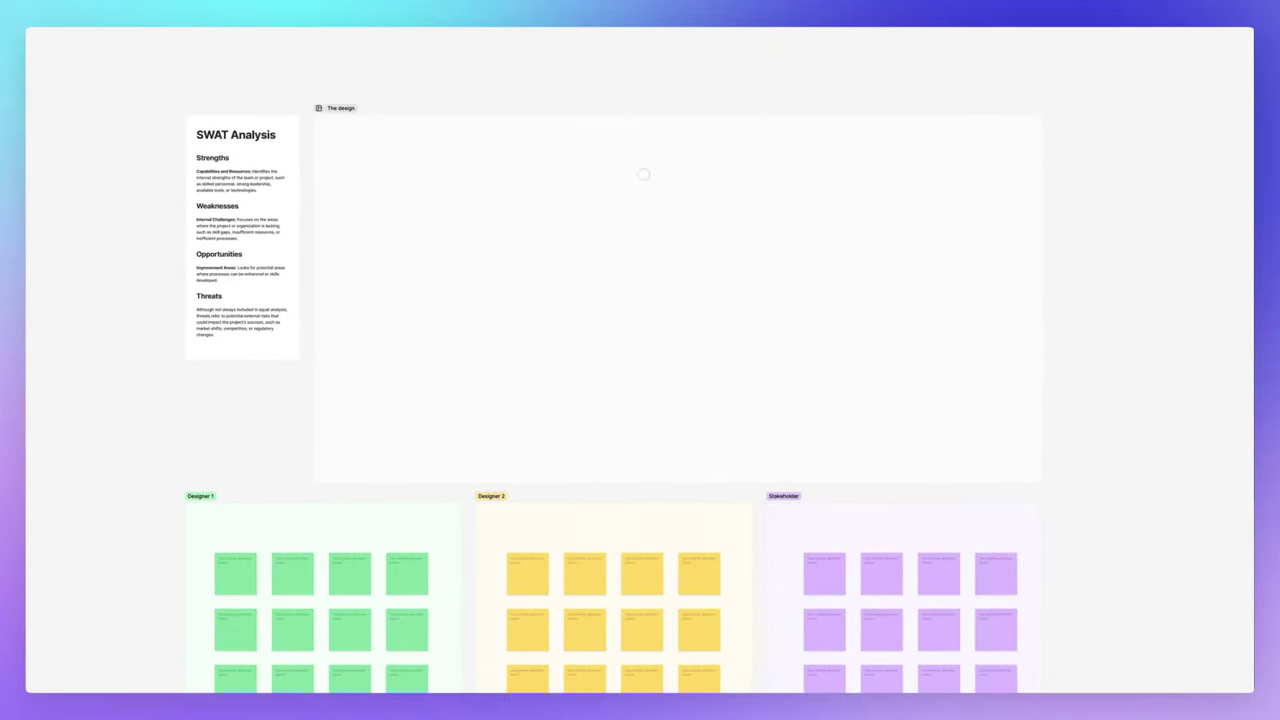
scroll(643, 174, "down", 3)
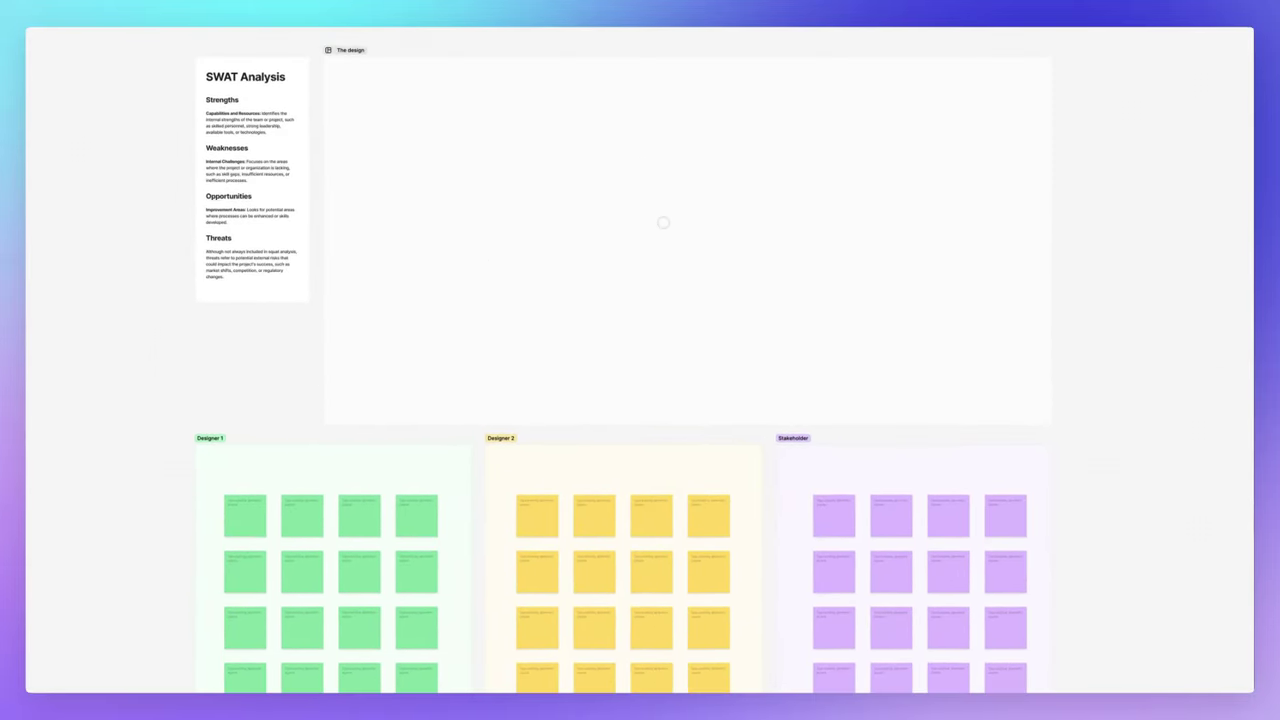
scroll(663, 222, "up", 1)
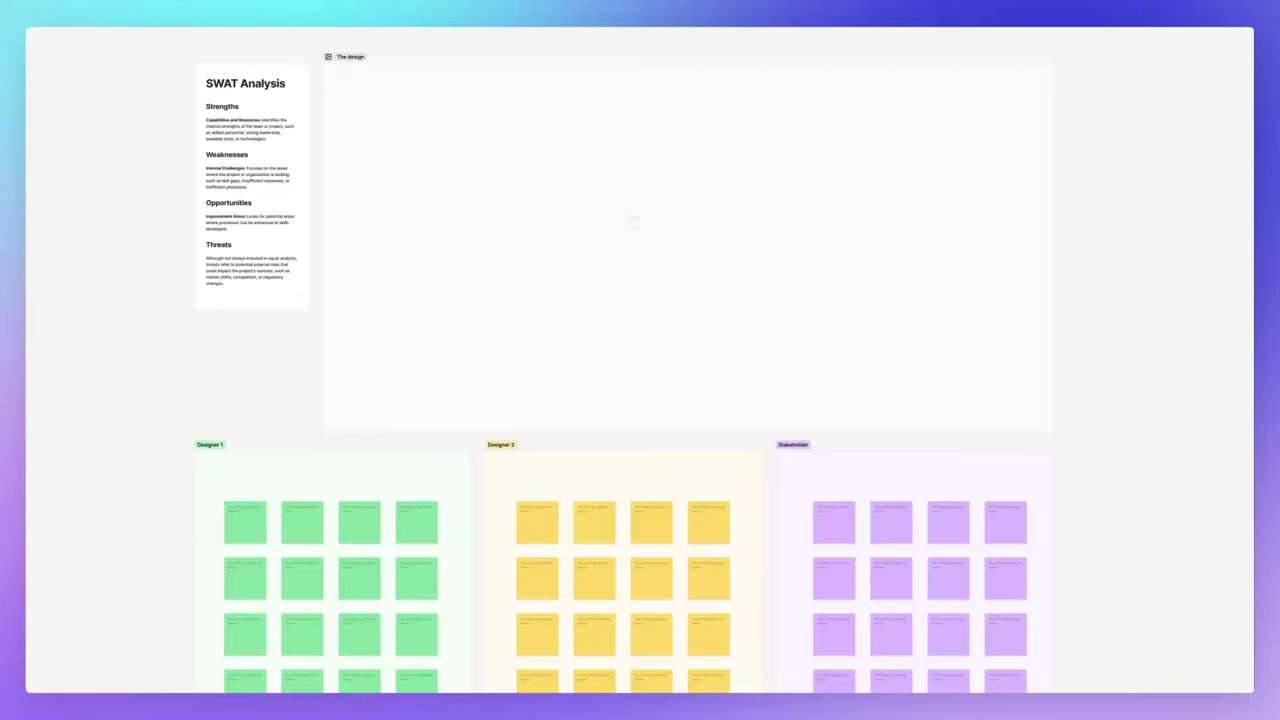
scroll(632, 220, "up", 1)
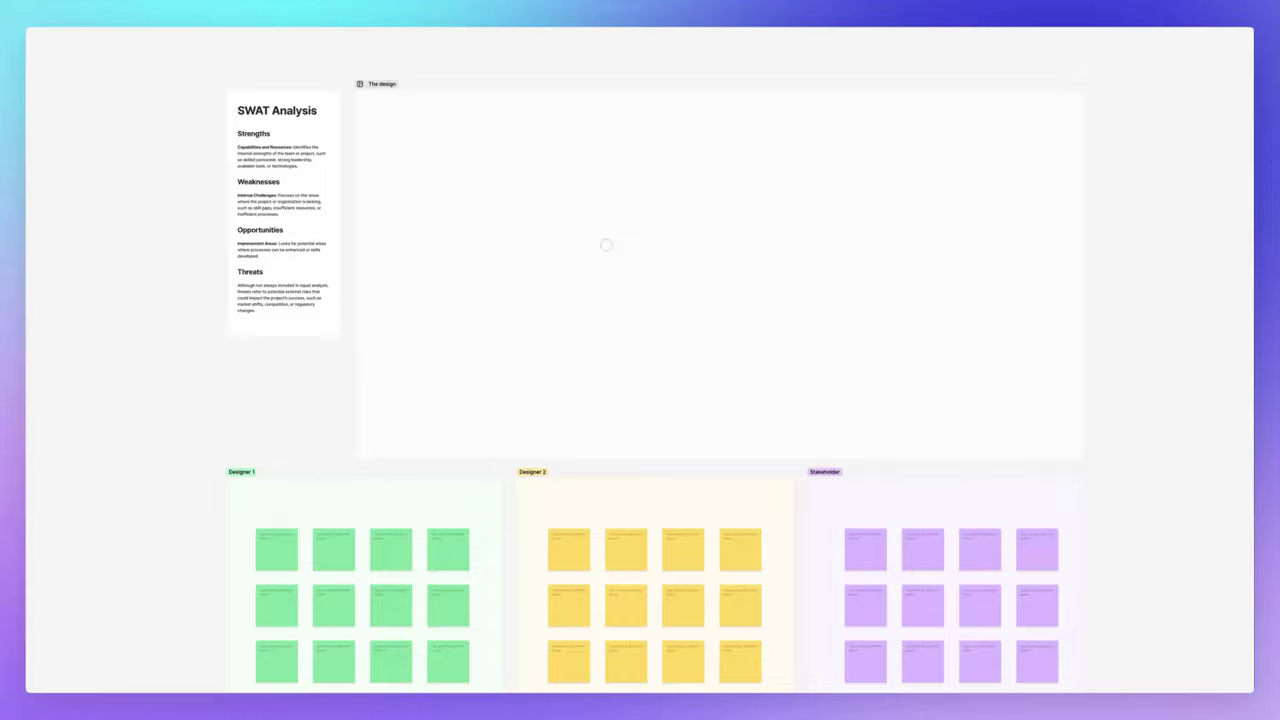
Examine the Designer 1, Designer 2 and Stakeholder sticky-note sections beneath the empty The design section.
scroll(606, 243, "down", 1)
scroll(606, 243, "down", 3)
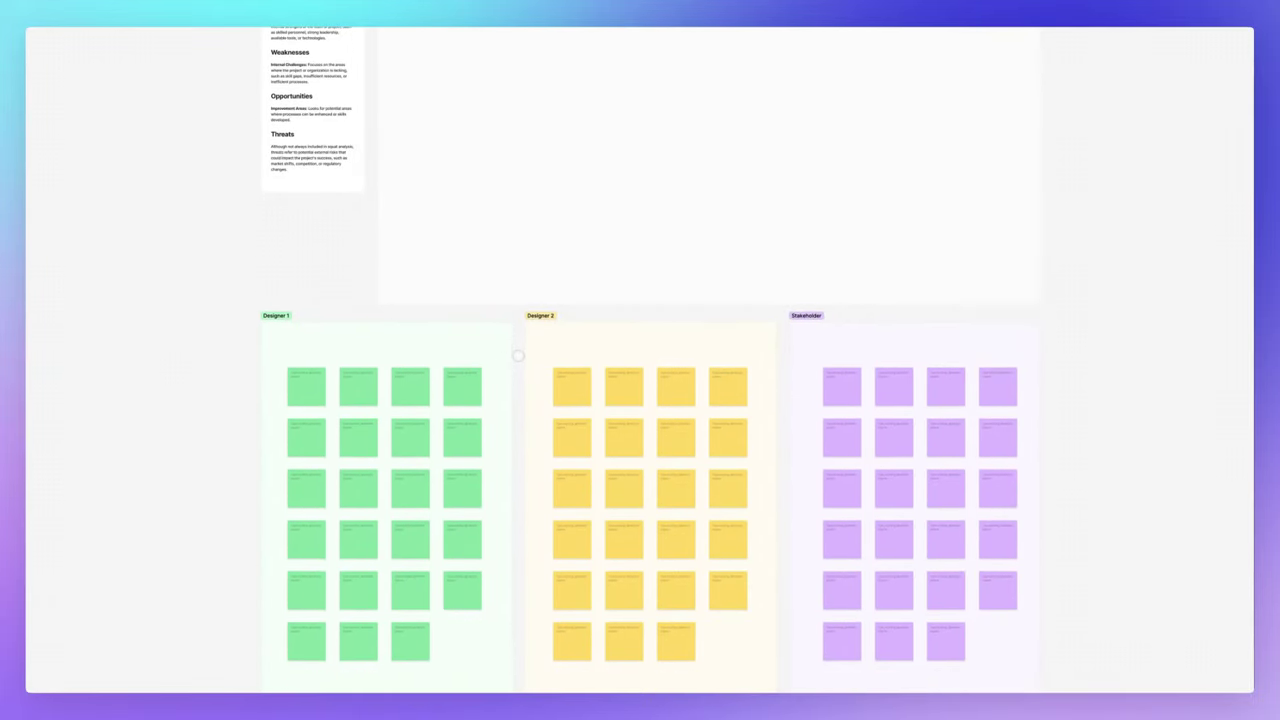
scroll(517, 350, "down", 2)
scroll(517, 356, "right", 1)
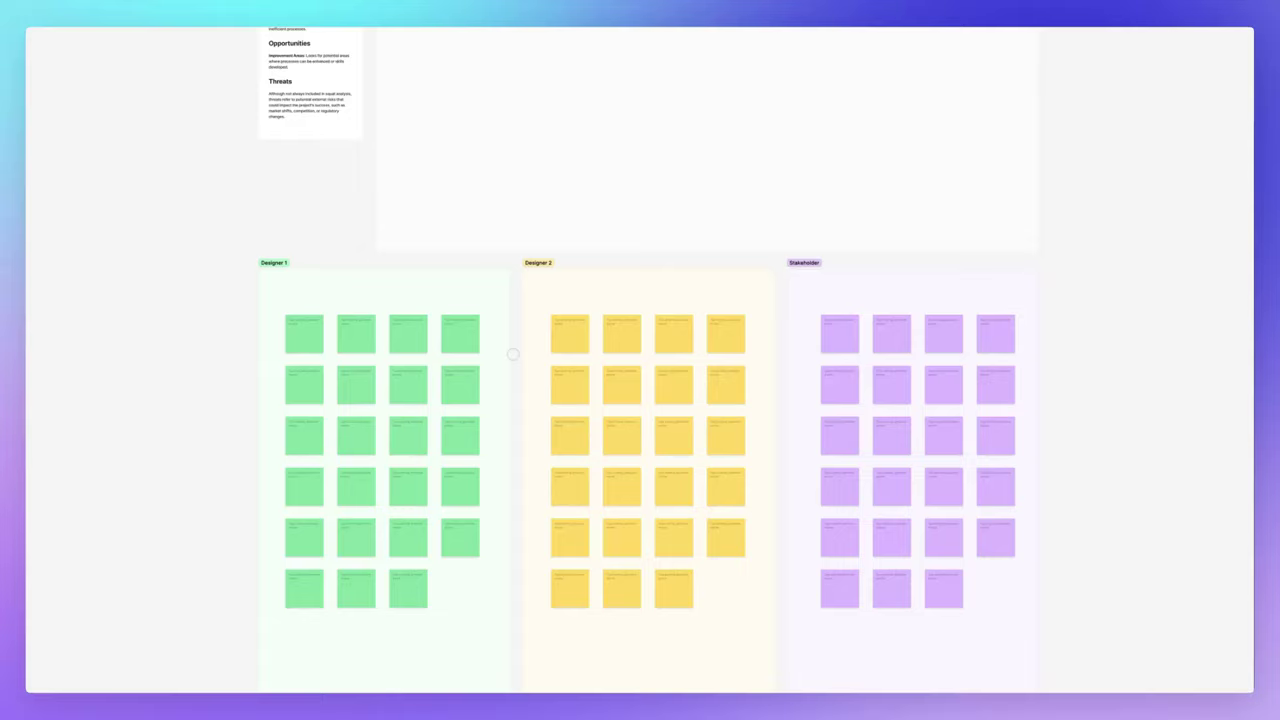
scroll(512, 354, "down", 1)
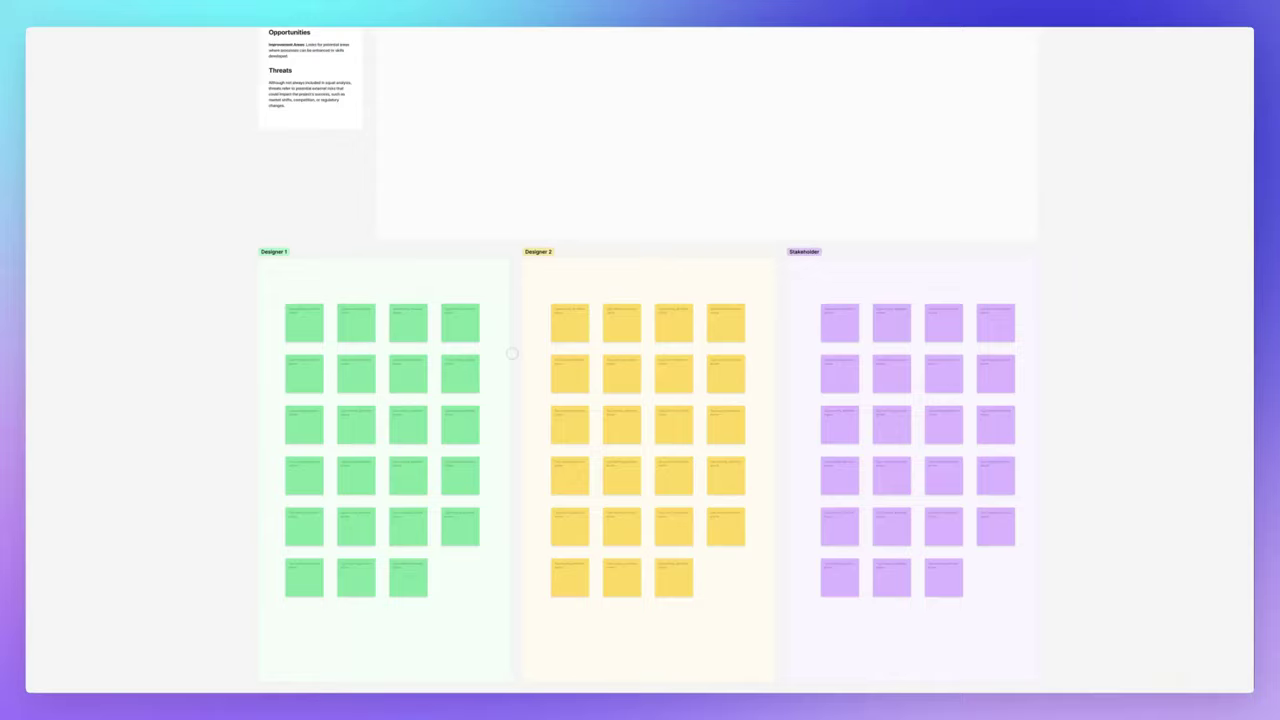
scroll(523, 342, "down", 1)
scroll(523, 342, "up", 1)
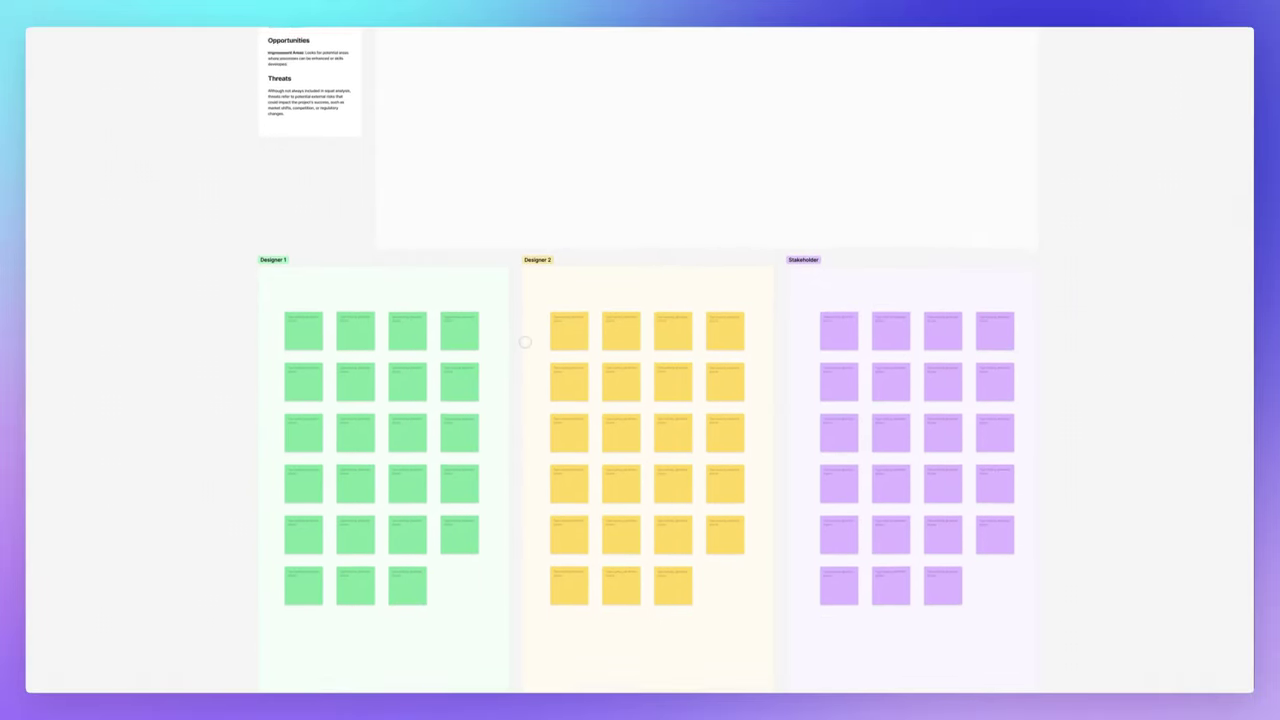
scroll(524, 342, "up", 1)
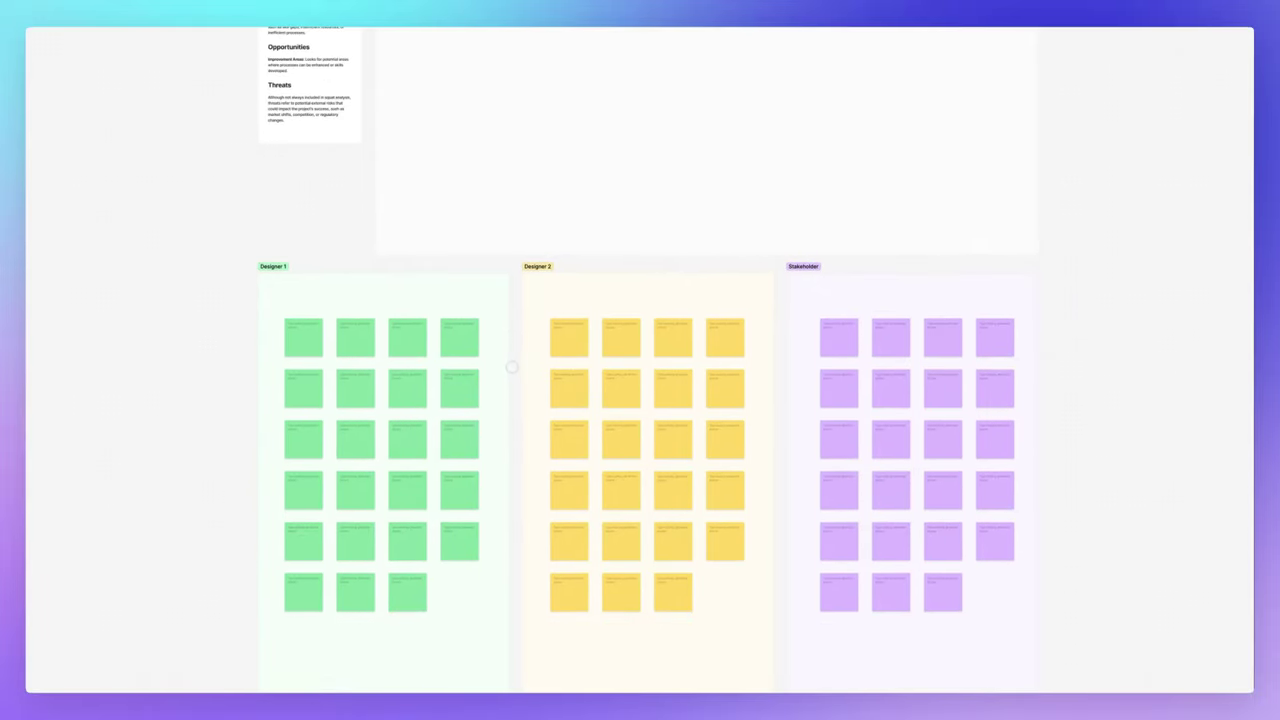
Review the SWAT Analysis card's four categories in relation to the participants' sticky-note sections.
scroll(513, 368, "up", 5)
scroll(511, 366, "up", 3)
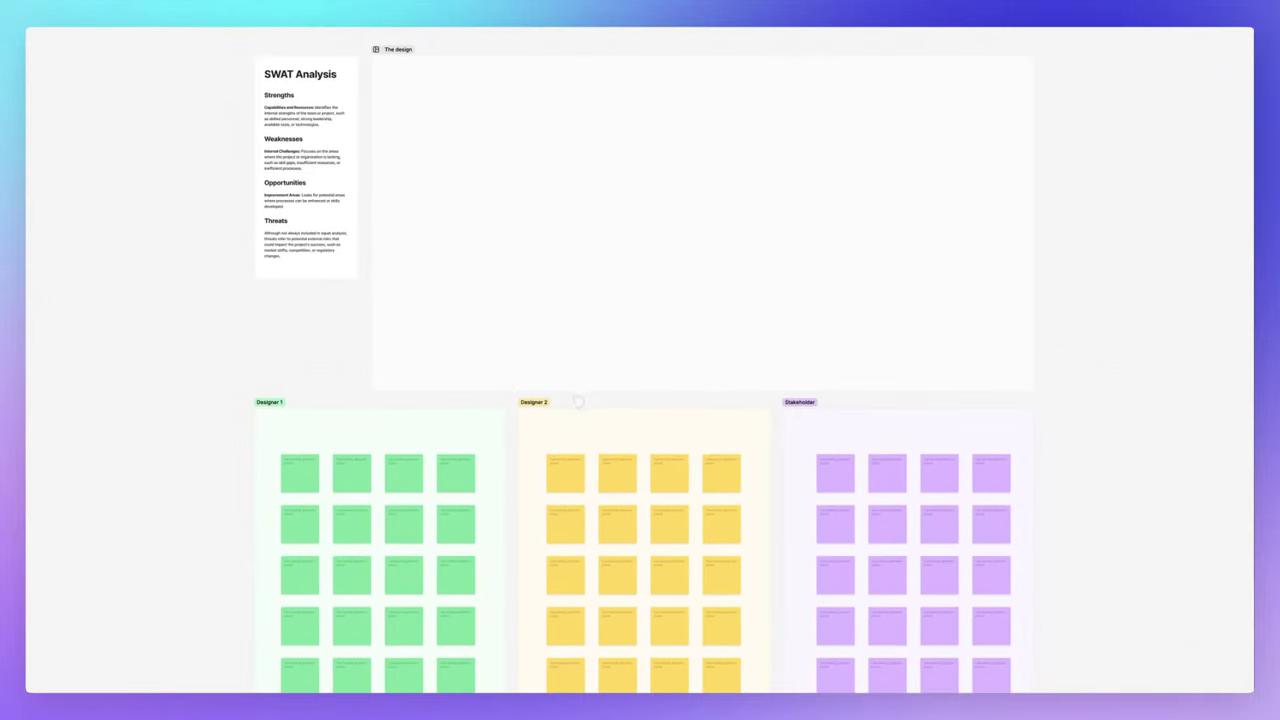
scroll(631, 394, "down", 1)
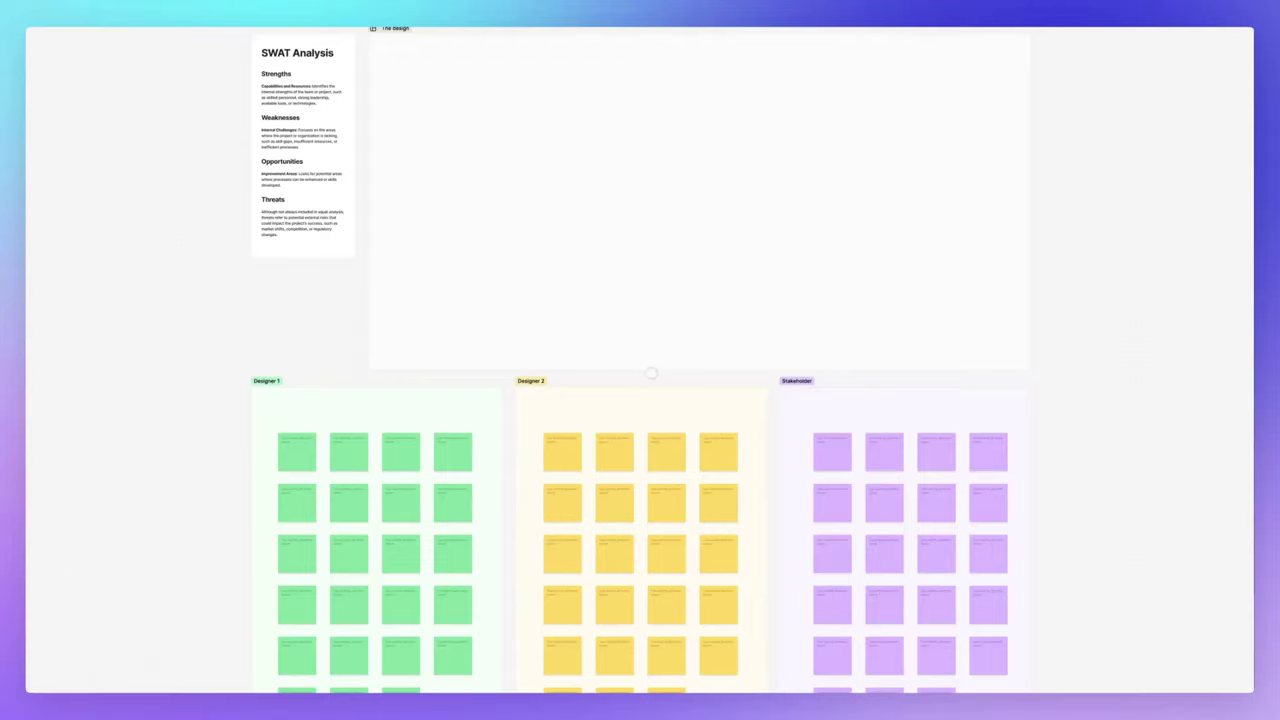
scroll(654, 379, "down", 1)
scroll(654, 379, "up", 1)
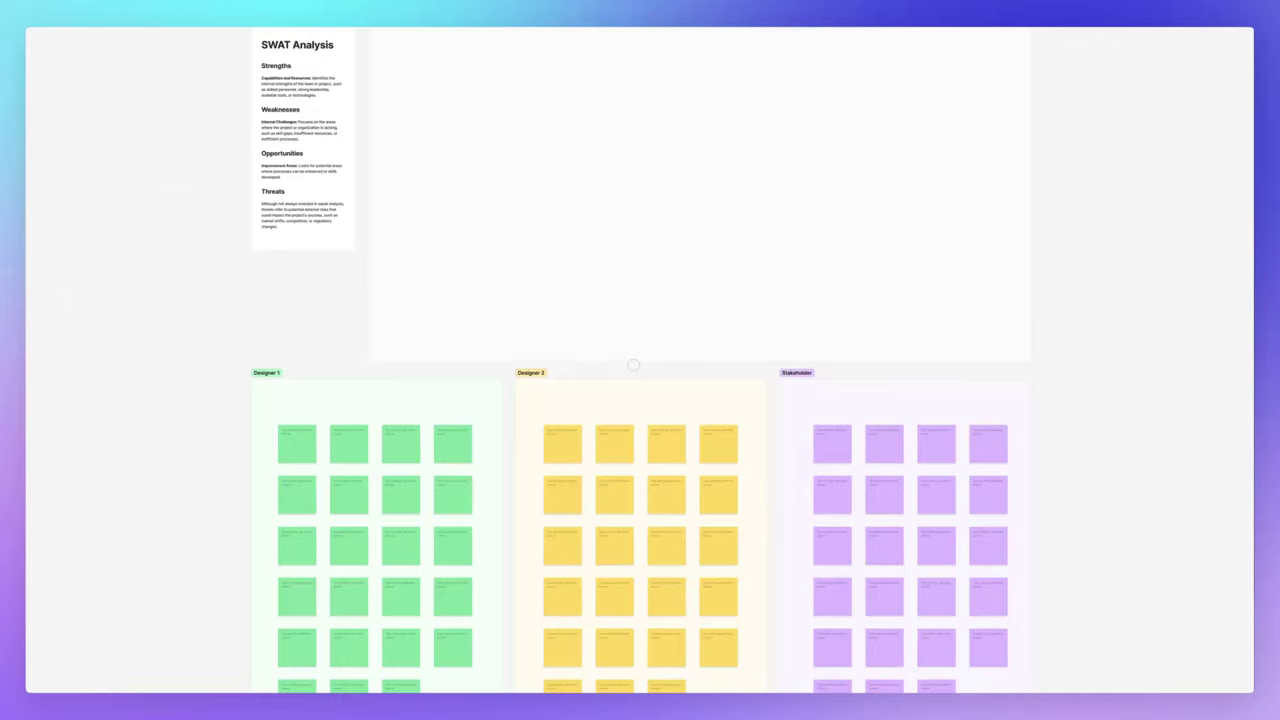
scroll(640, 366, "down", 3)
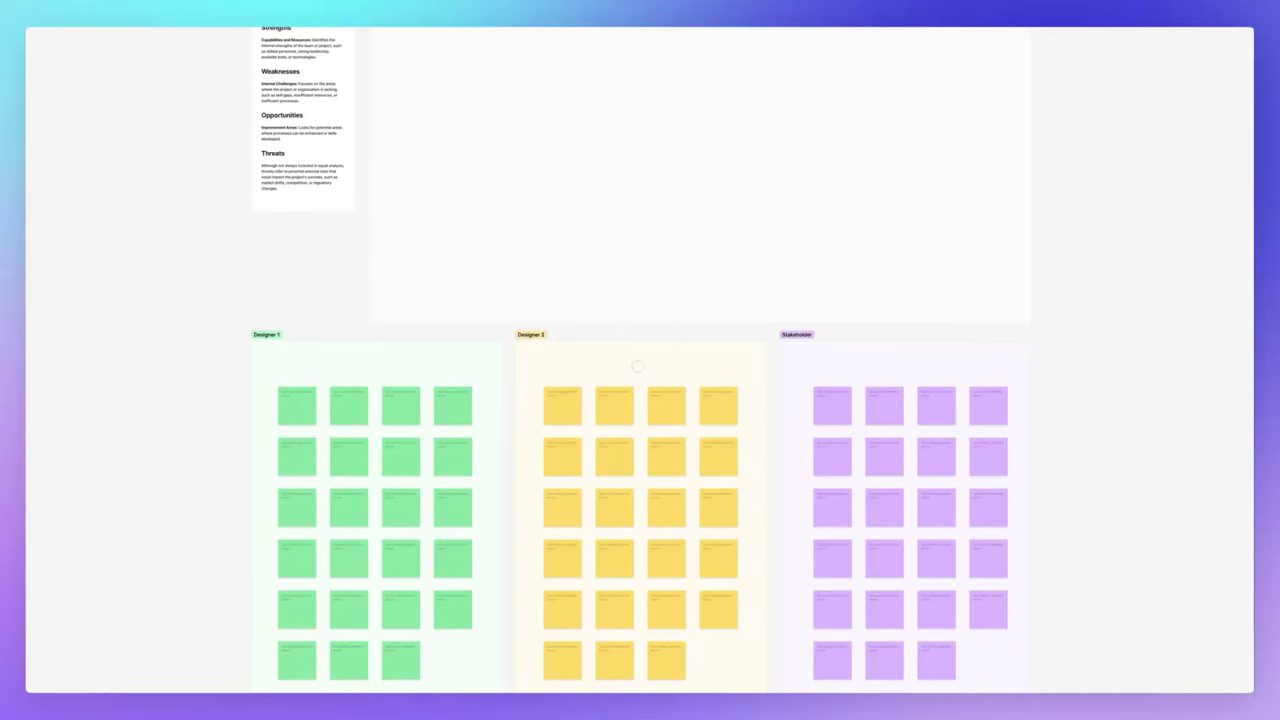
scroll(608, 319, "left", 1)
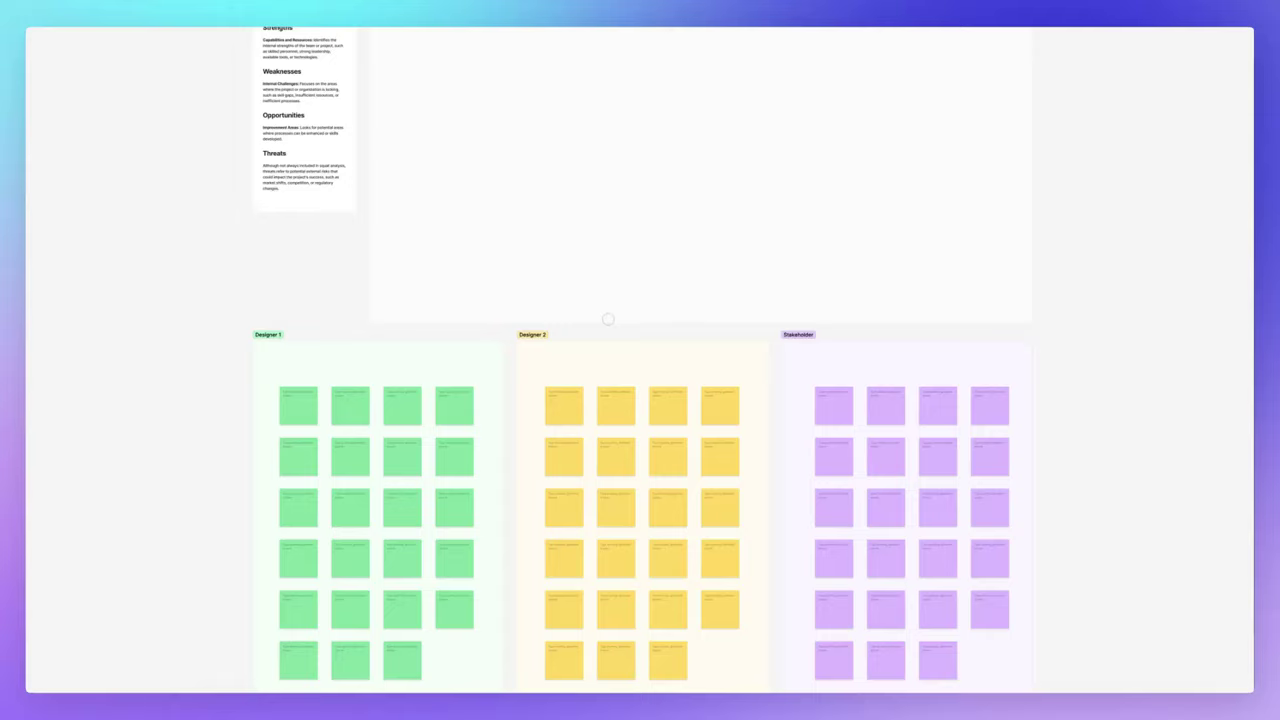
scroll(608, 319, "down", 2)
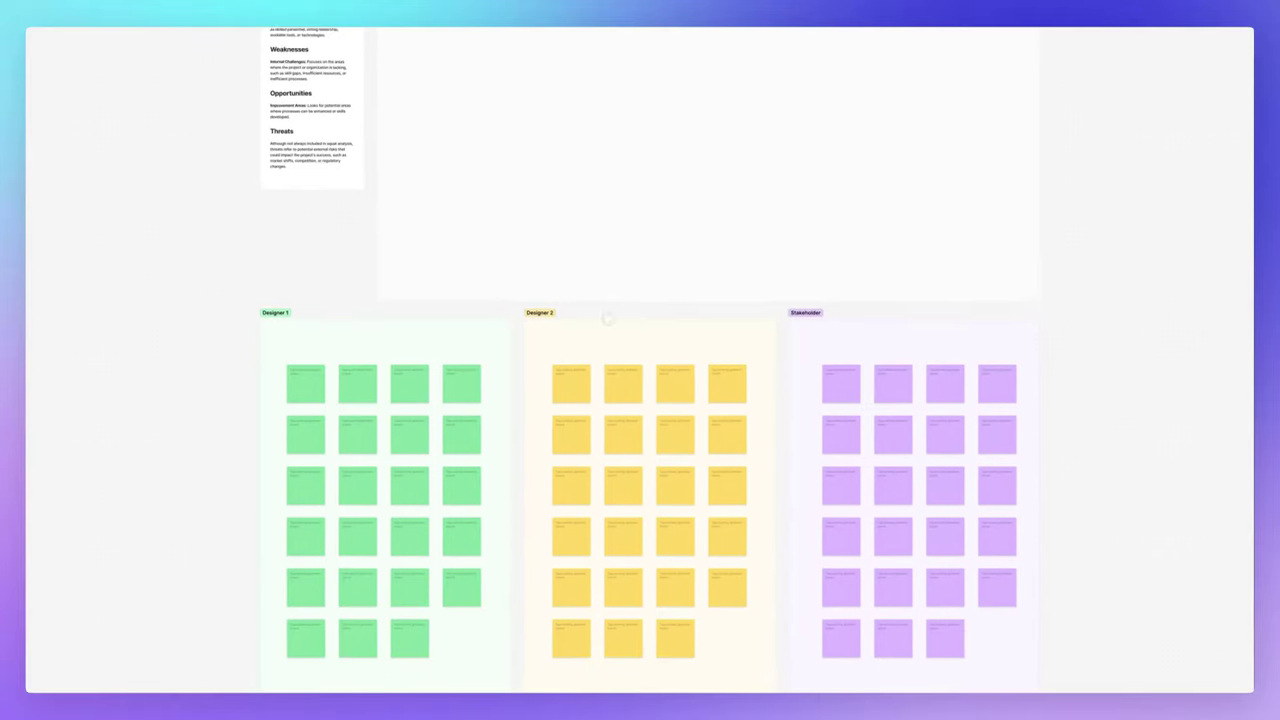
scroll(608, 319, "right", 1)
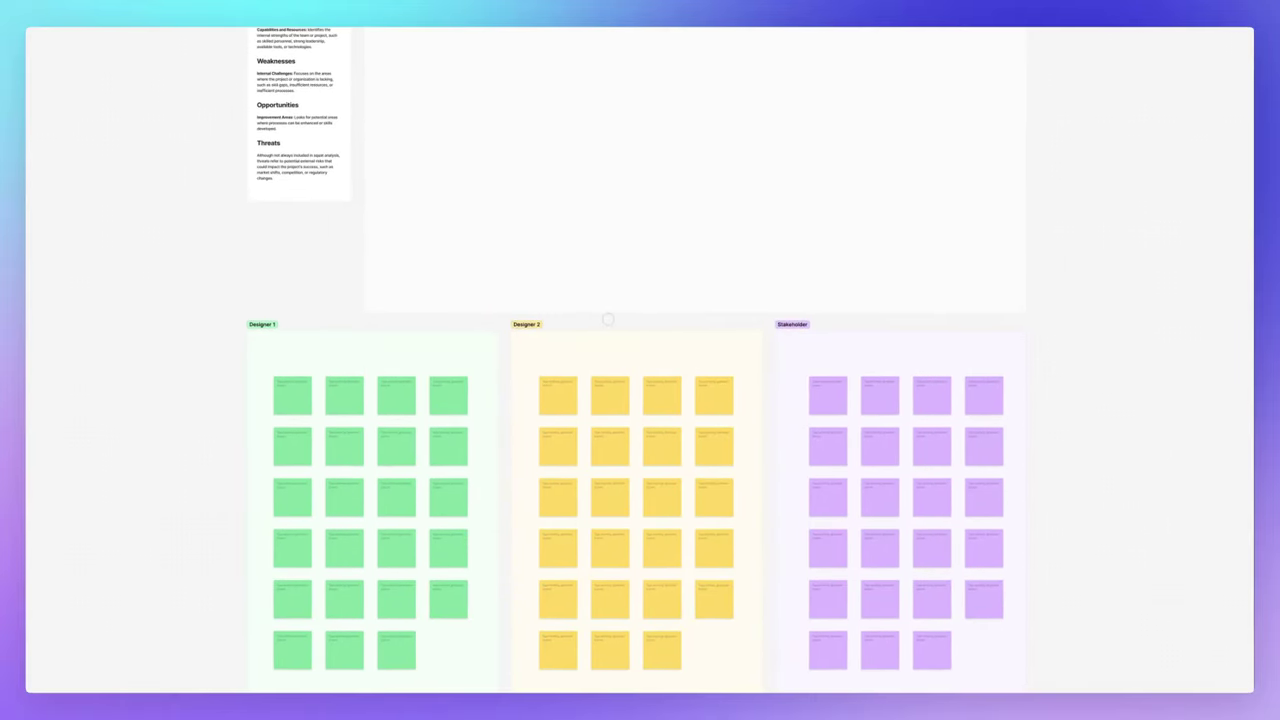
scroll(608, 319, "down", 1)
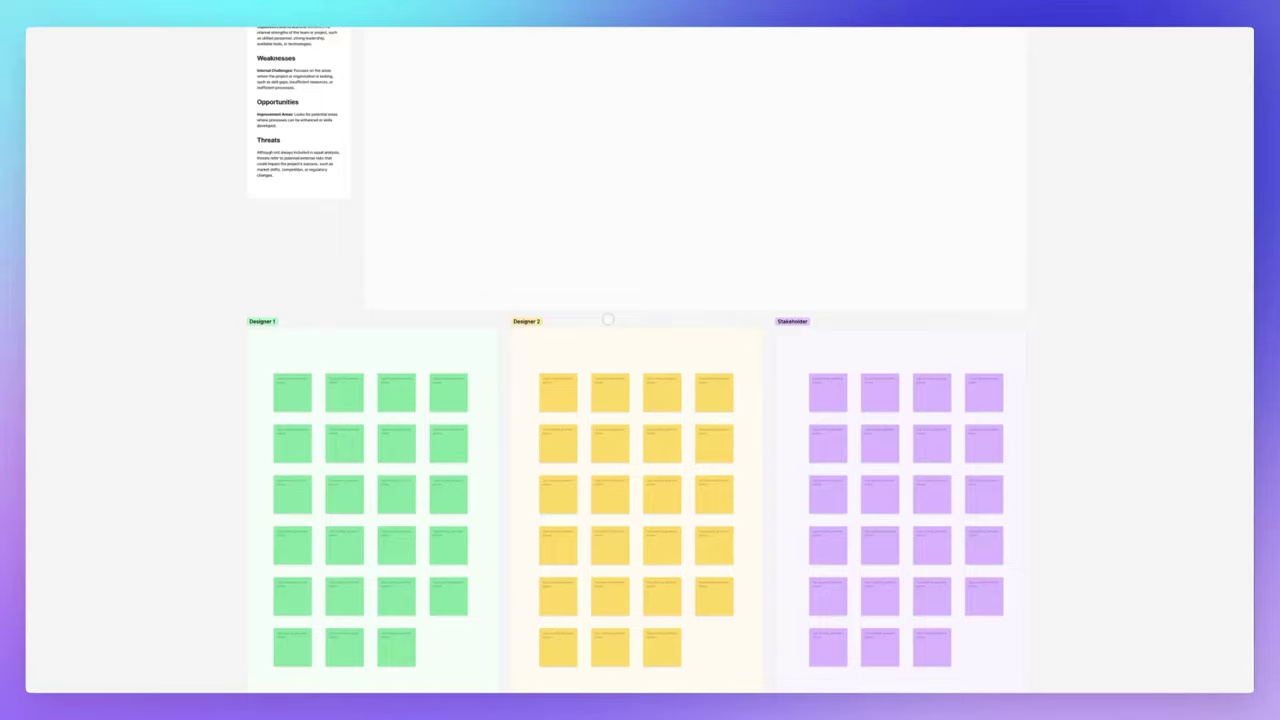
Look over the board layout as a whole, from the SWAT Analysis card and empty The design section to the sticky notes.
scroll(608, 319, "up", 5)
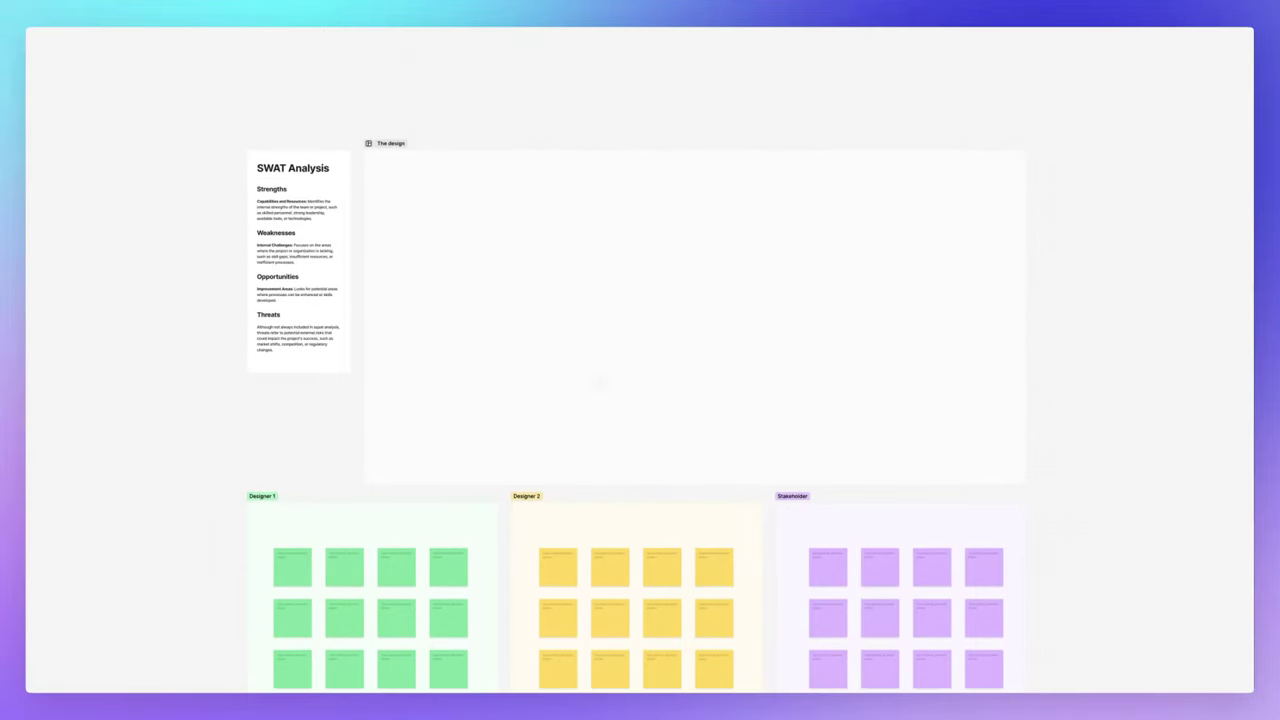
scroll(601, 229, "down", 1)
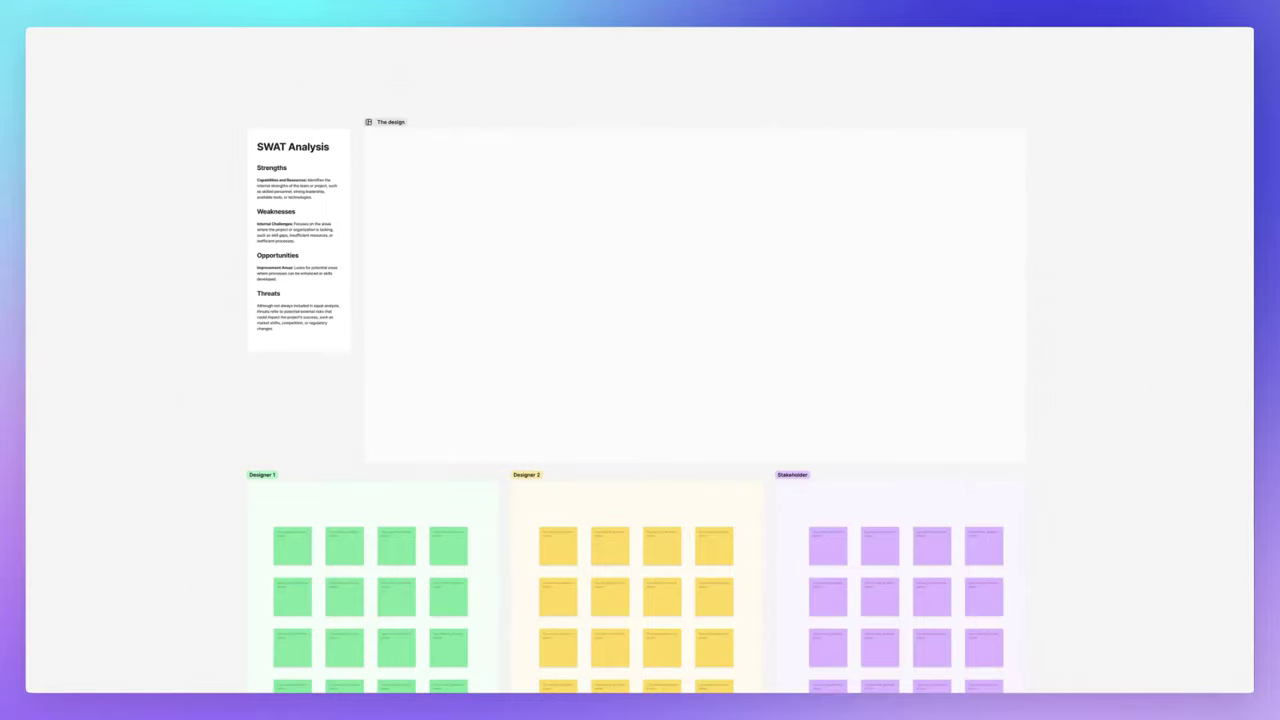
scroll(586, 340, "down", 2)
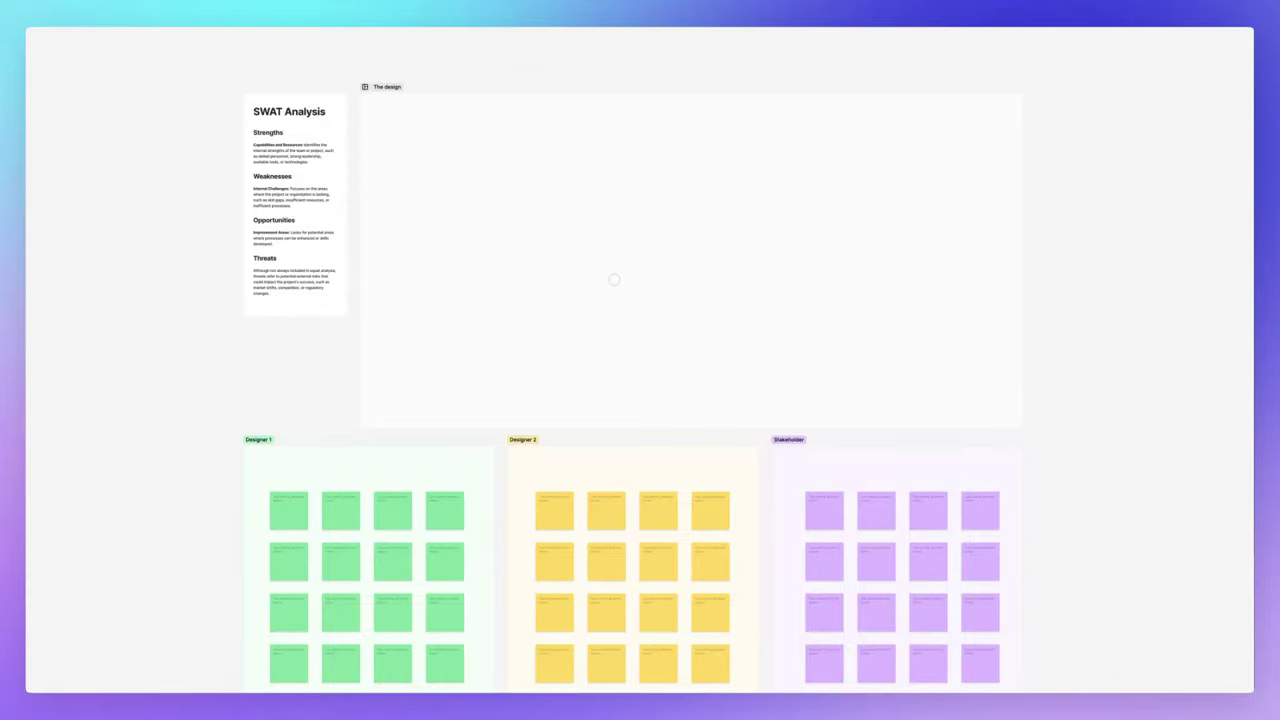
scroll(614, 279, "down", 2)
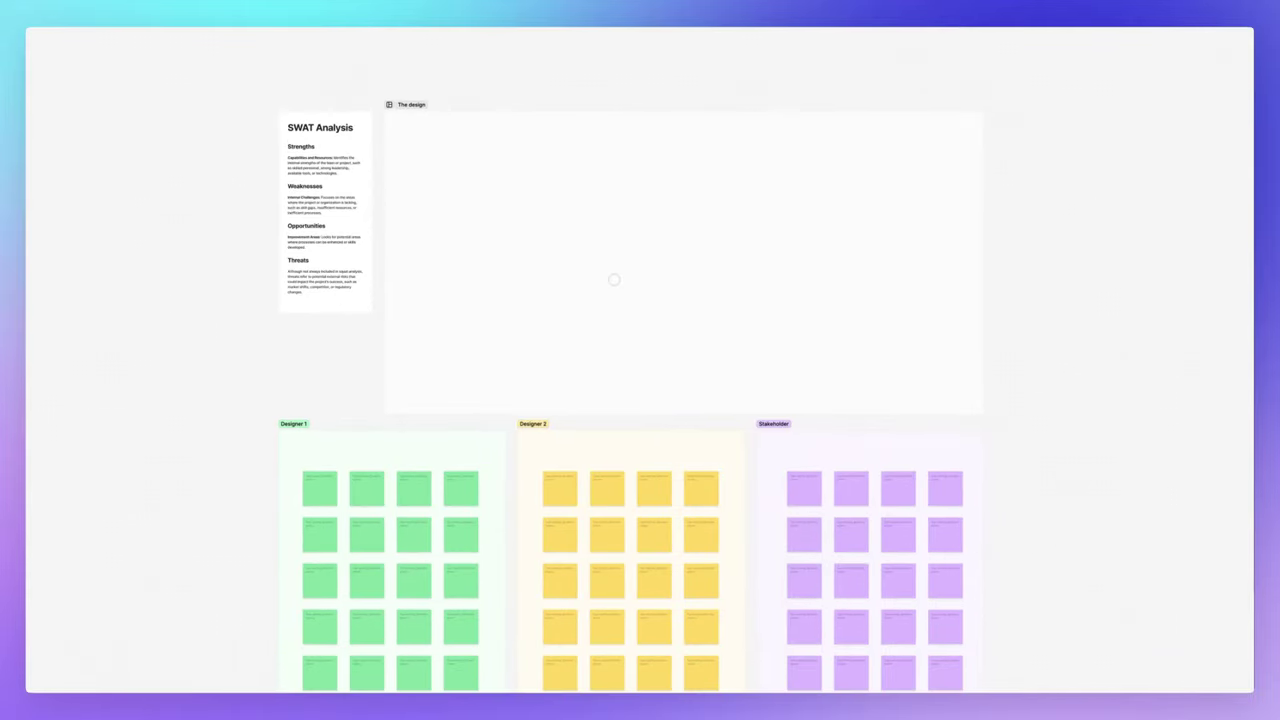
scroll(614, 279, "down", 2)
scroll(614, 279, "down", 1)
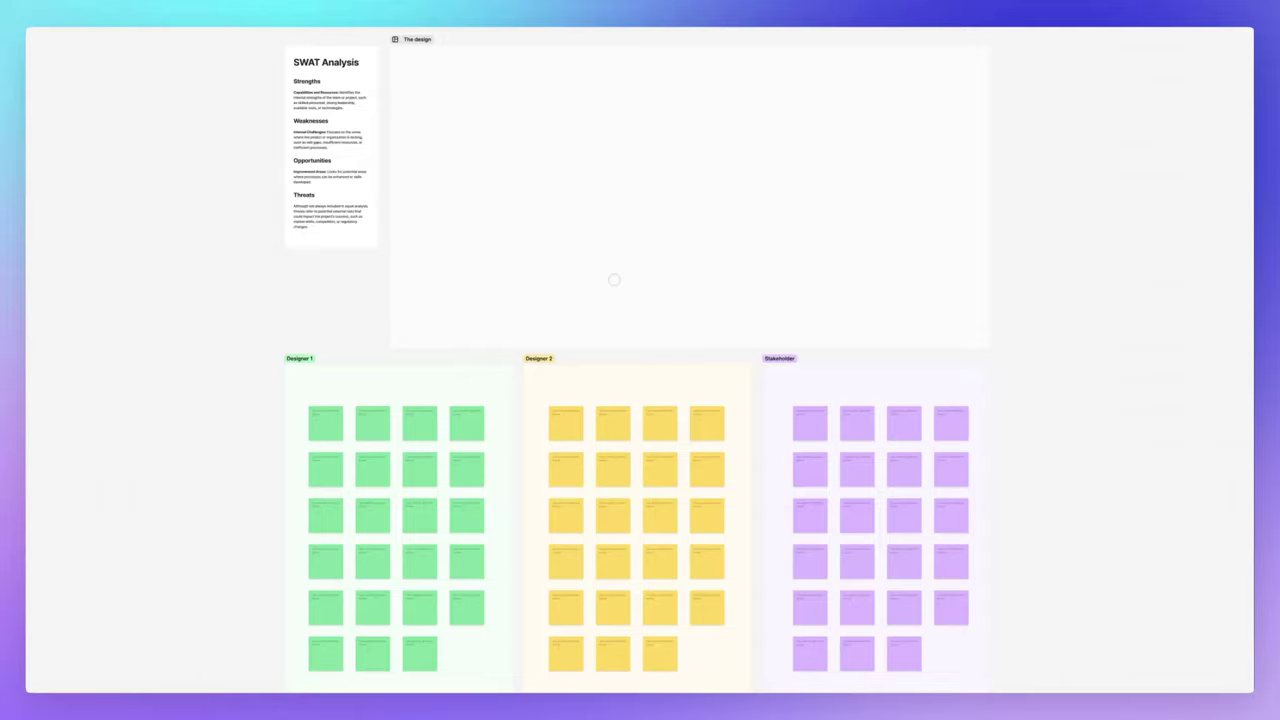
scroll(614, 279, "up", 1)
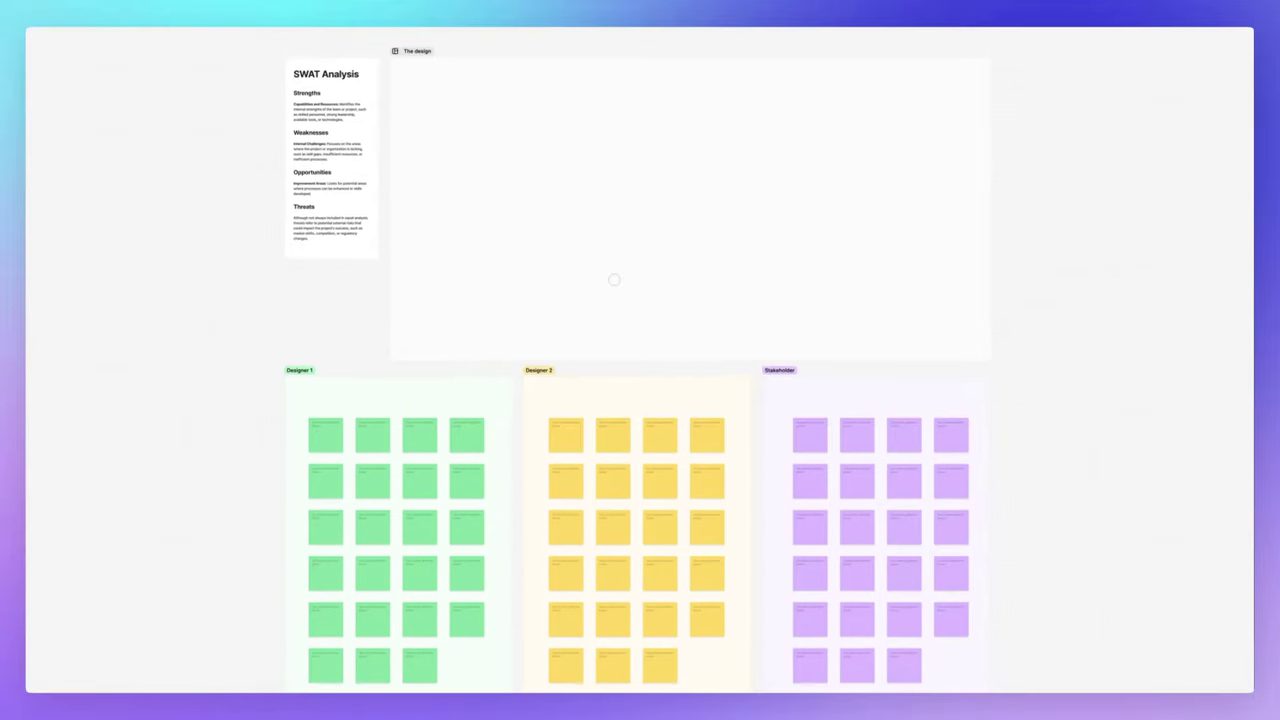
scroll(603, 280, "up", 1)
scroll(598, 275, "up", 1)
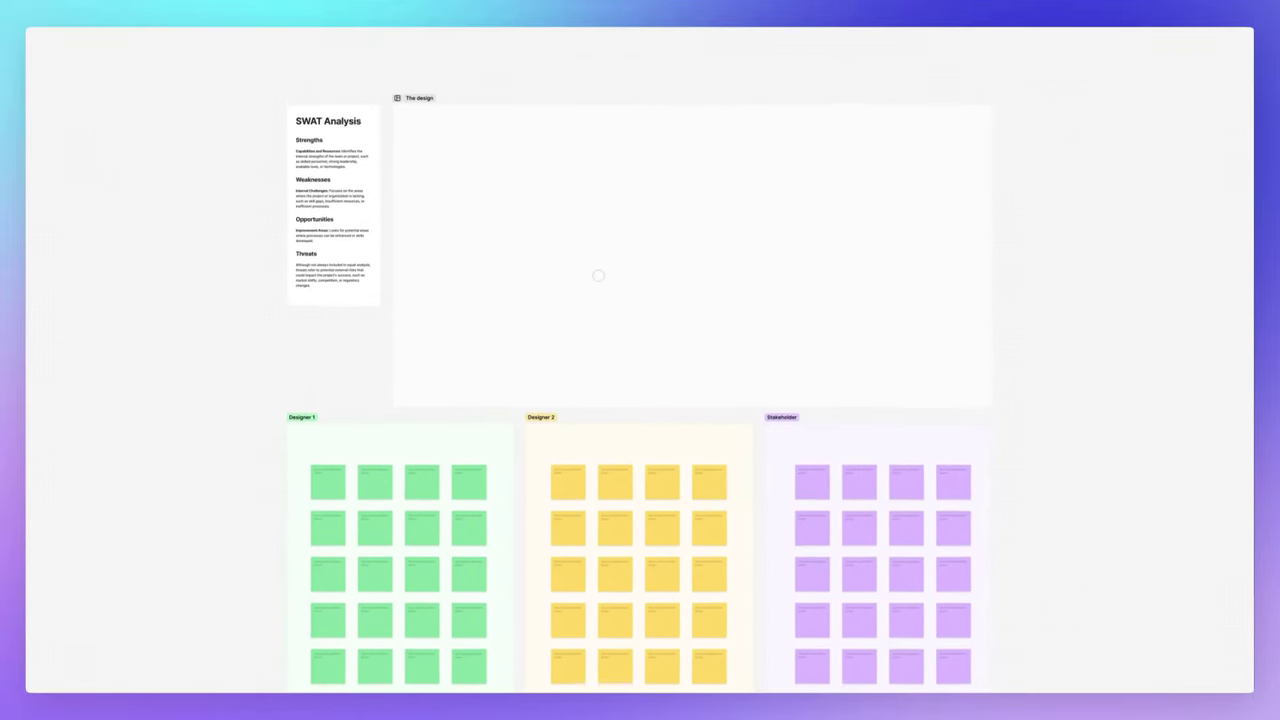